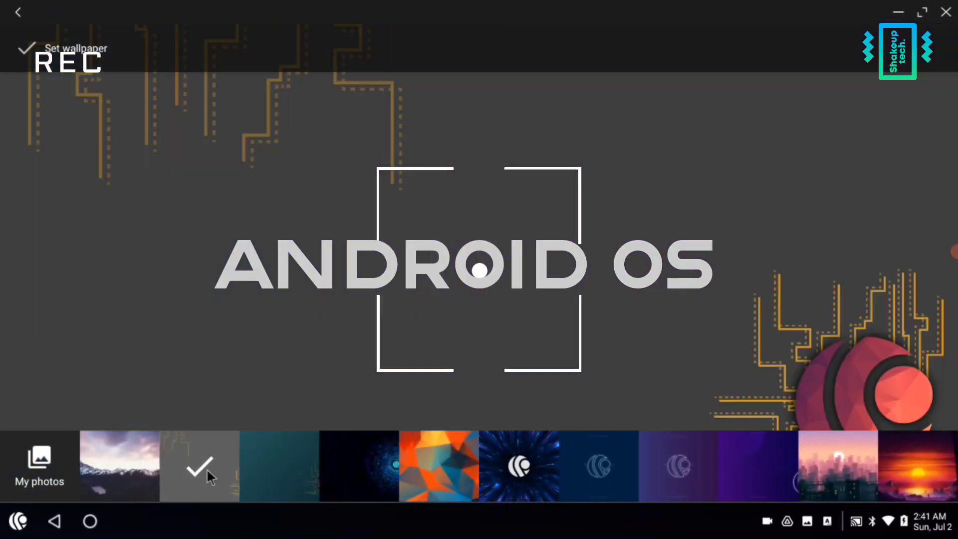
Preview each bundled wallpaper in turn, from teal and orange polygon through neon city and tiger
left_click(261, 468)
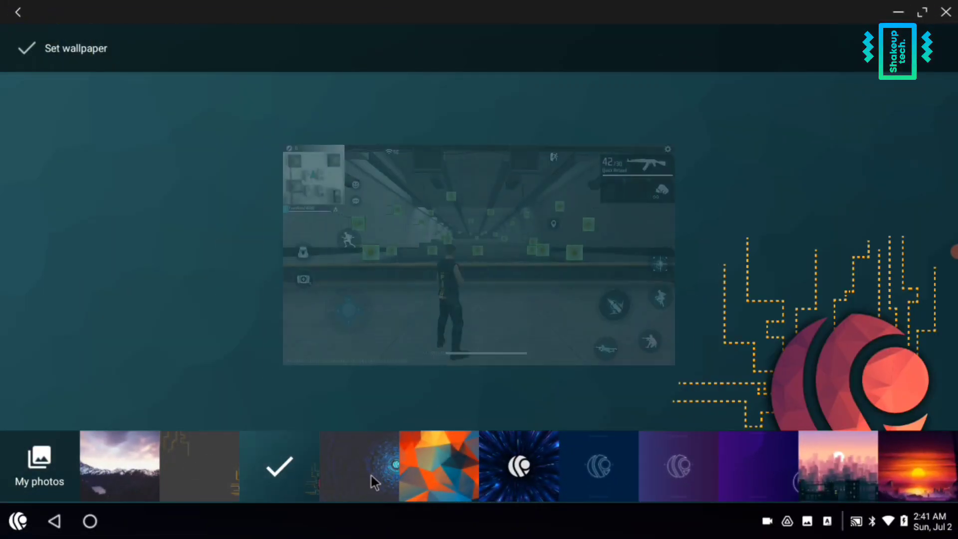
left_click(371, 475)
left_click(439, 467)
left_click(518, 466)
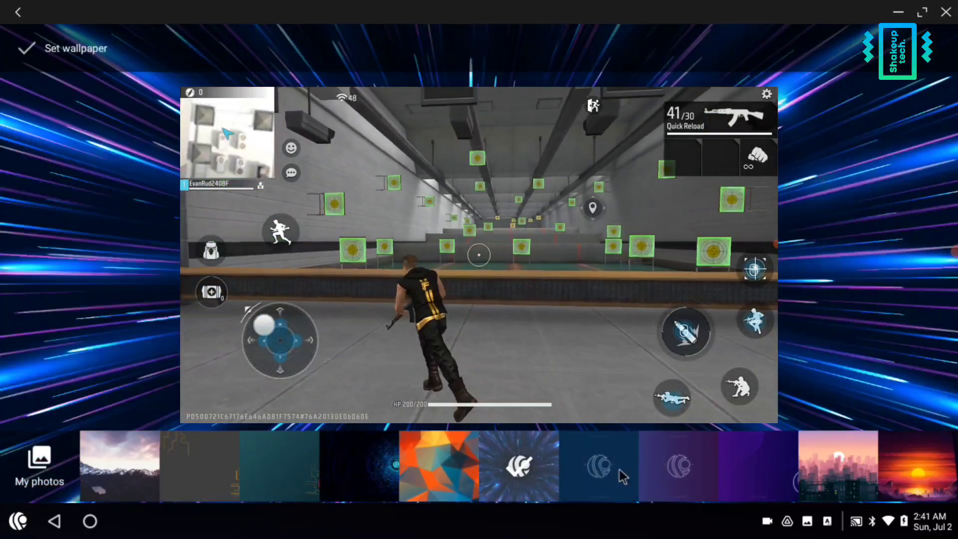
left_click(614, 475)
left_click(671, 479)
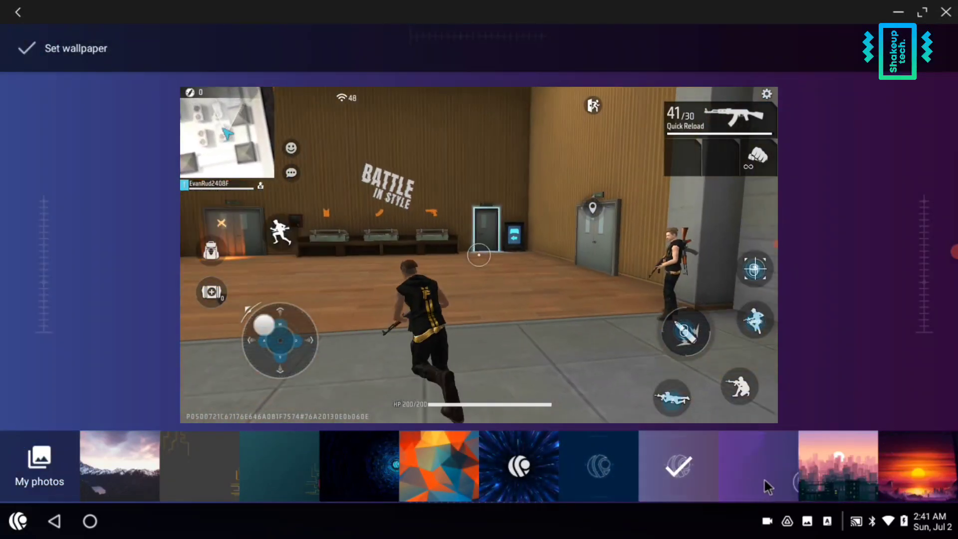
left_click(765, 481)
left_click(825, 474)
left_click(888, 469)
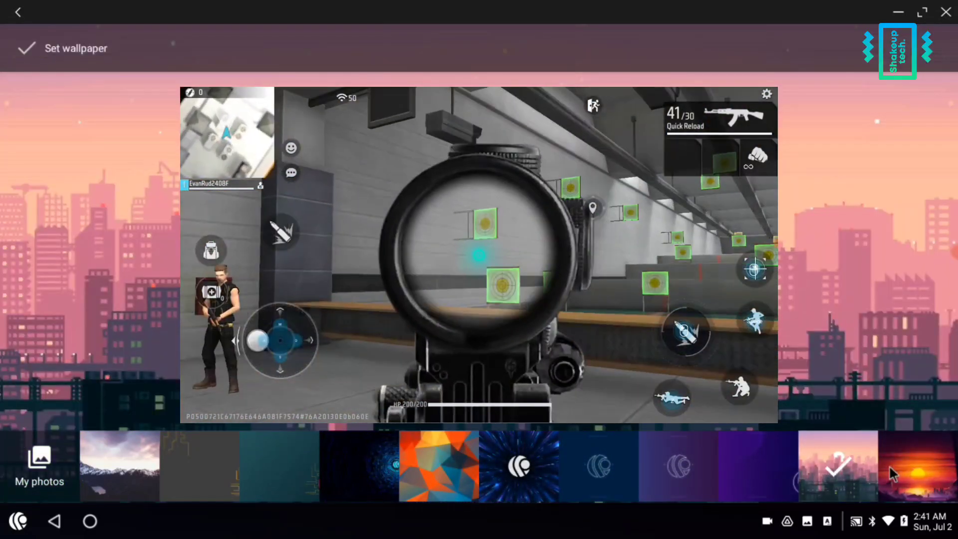
scroll(897, 474, "right", 5)
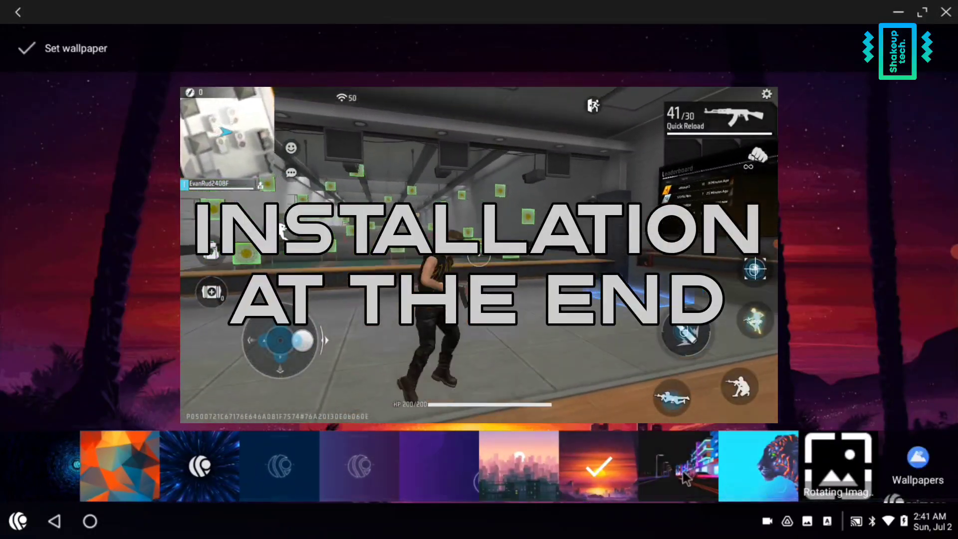
left_click(686, 479)
left_click(747, 468)
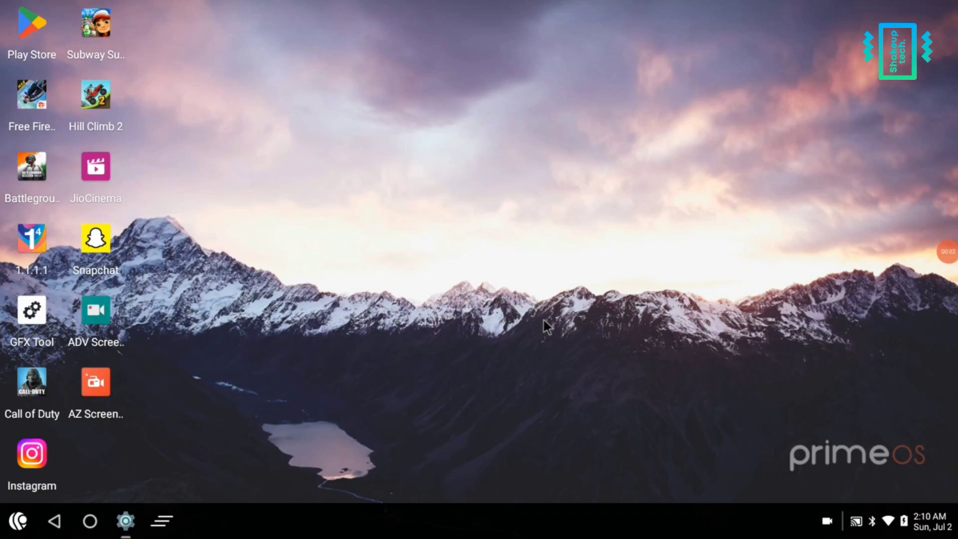
left_click(14, 523)
left_click(14, 523)
left_click(932, 533)
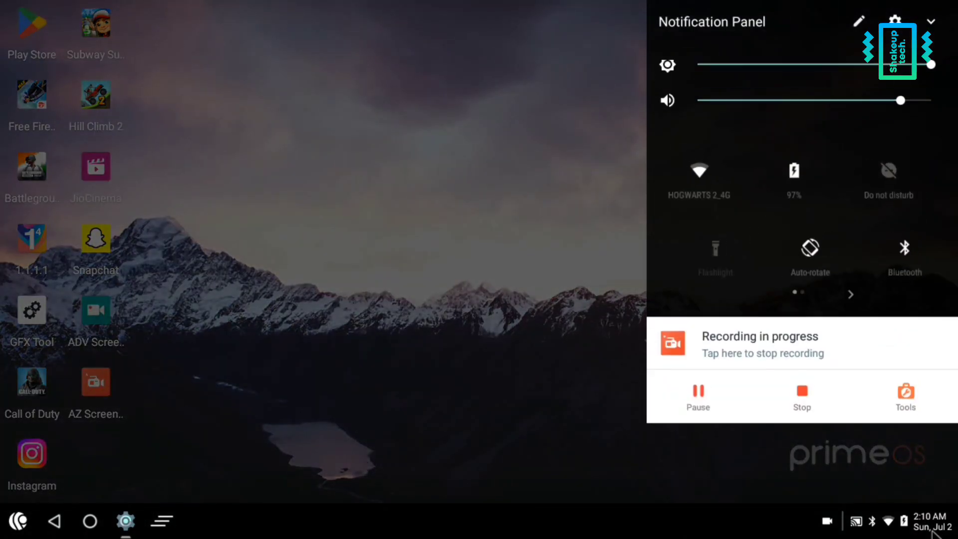
left_click(317, 430)
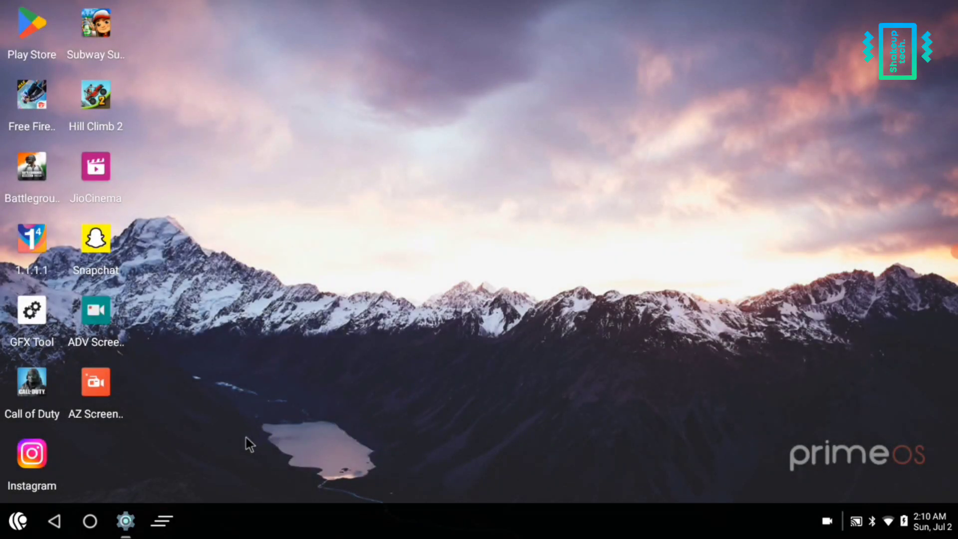
scroll(575, 254, "down", 15)
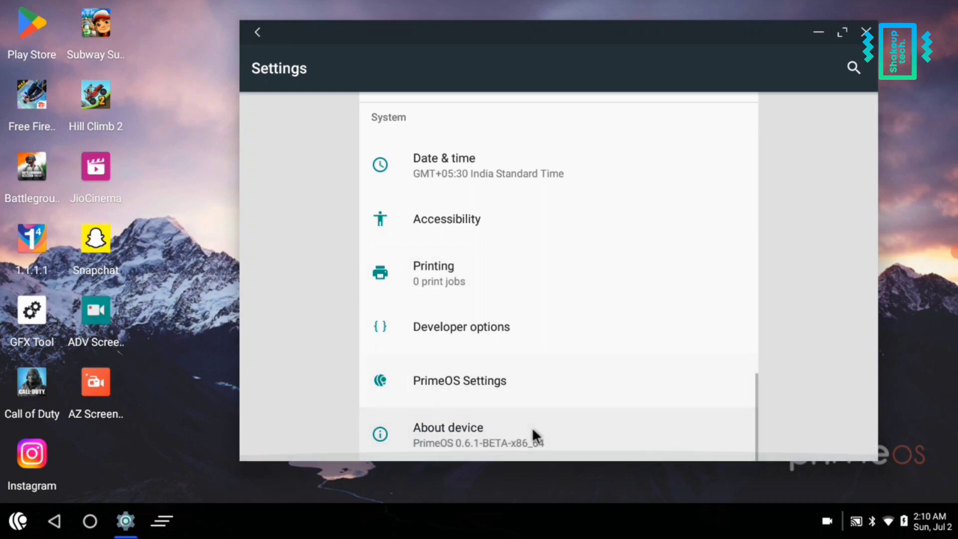
left_click(533, 432)
scroll(537, 346, "down", 4)
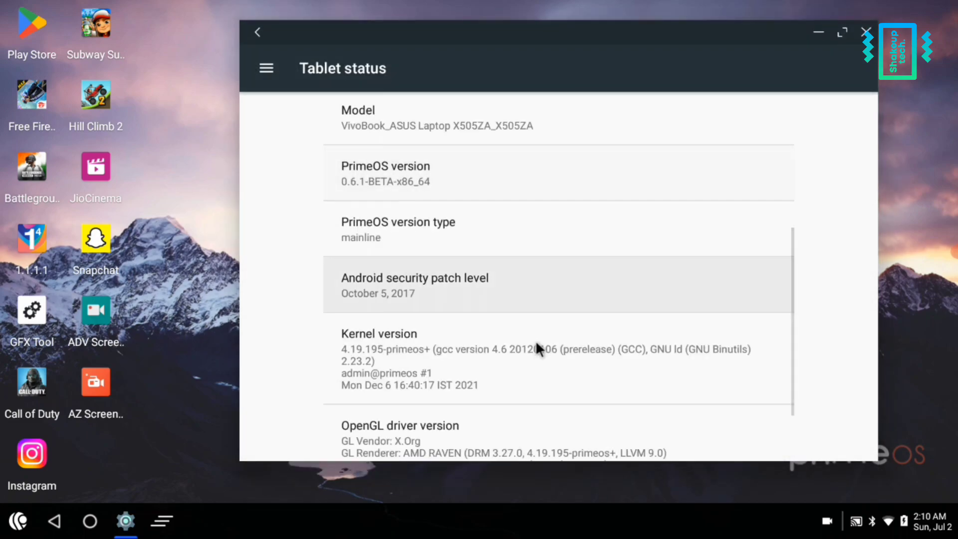
scroll(537, 344, "up", 2)
scroll(537, 349, "down", 2)
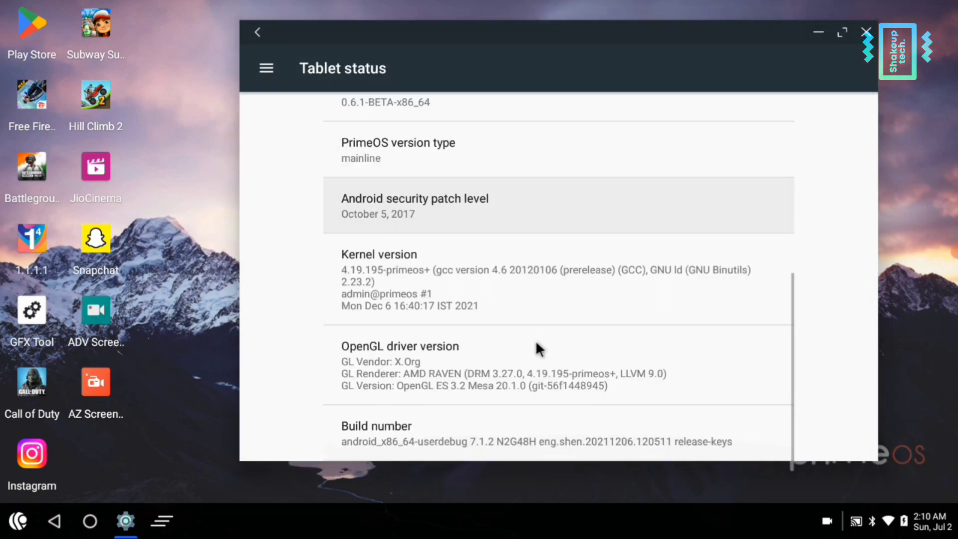
scroll(496, 264, "up", 1)
scroll(496, 265, "up", 1)
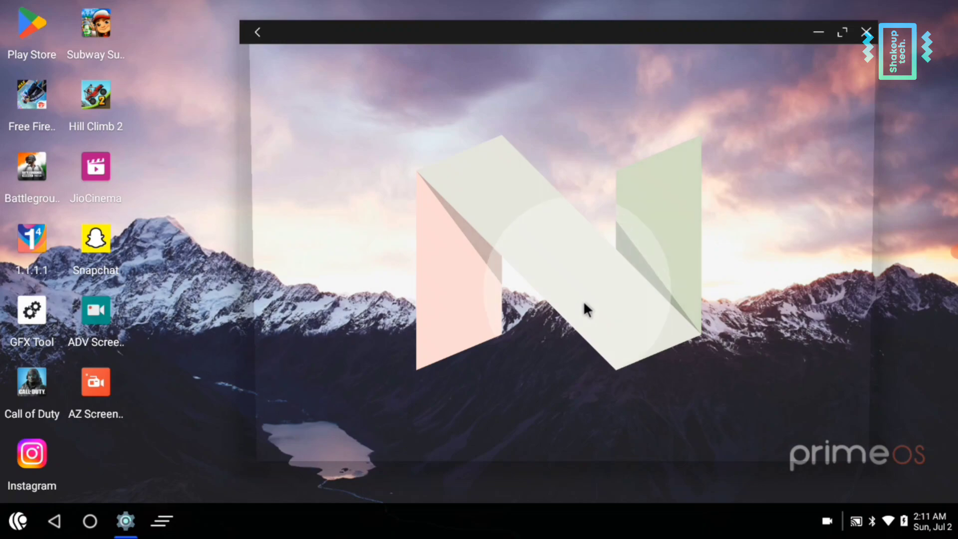
left_click(585, 308)
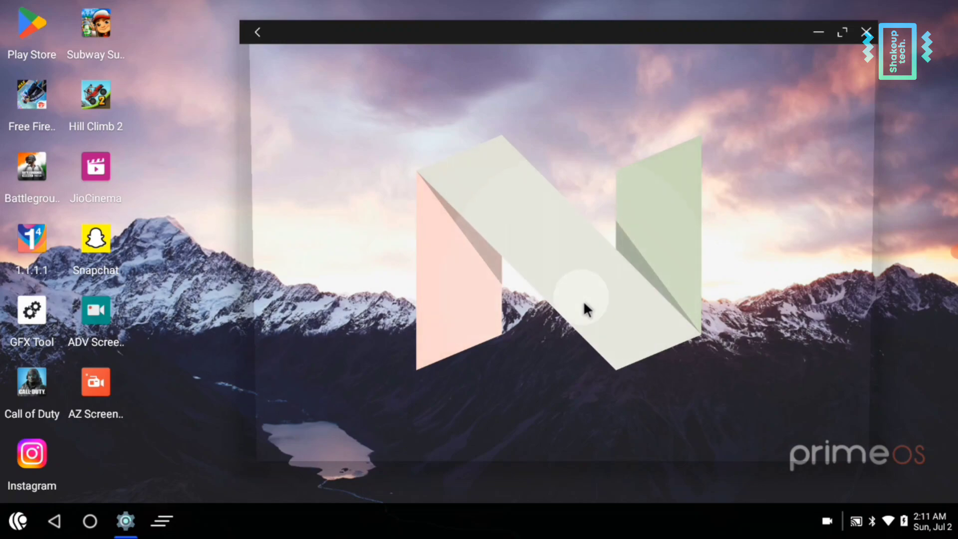
left_click(256, 32)
scroll(420, 289, "up", 4)
left_click(270, 68)
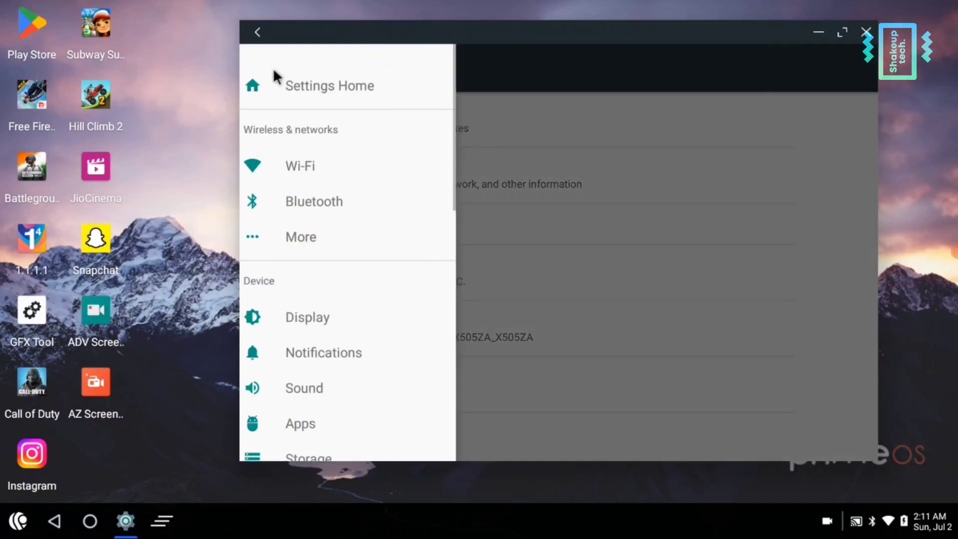
left_click(342, 86)
scroll(479, 227, "down", 5)
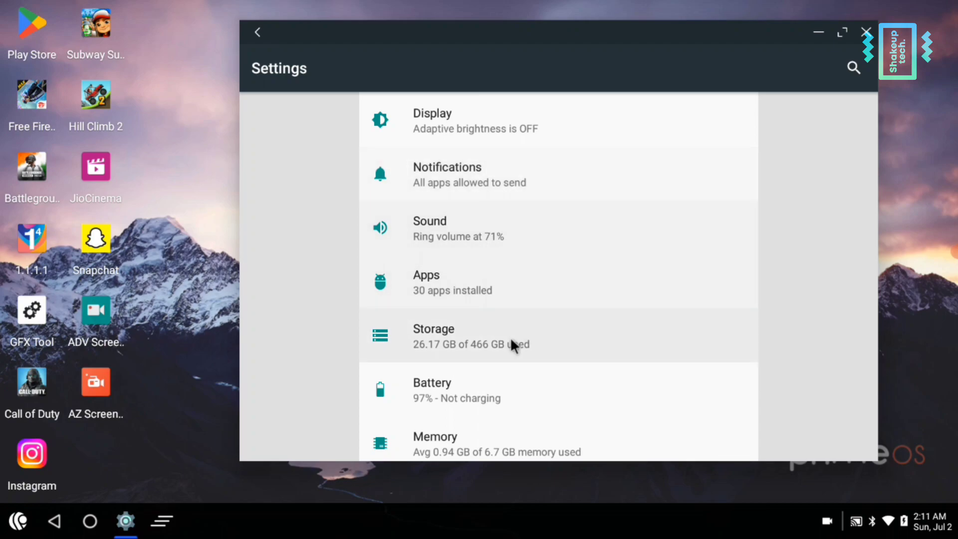
scroll(533, 336, "down", 2)
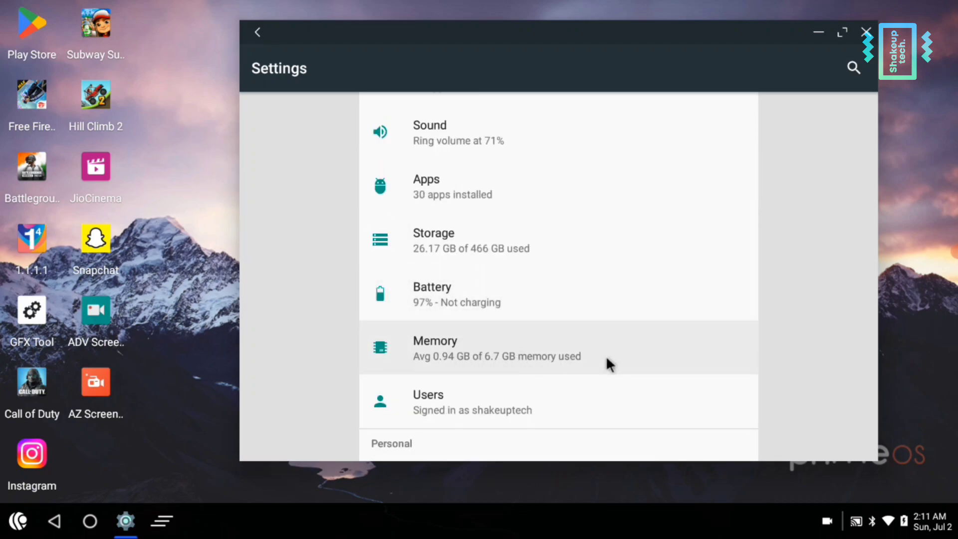
scroll(521, 348, "down", 10)
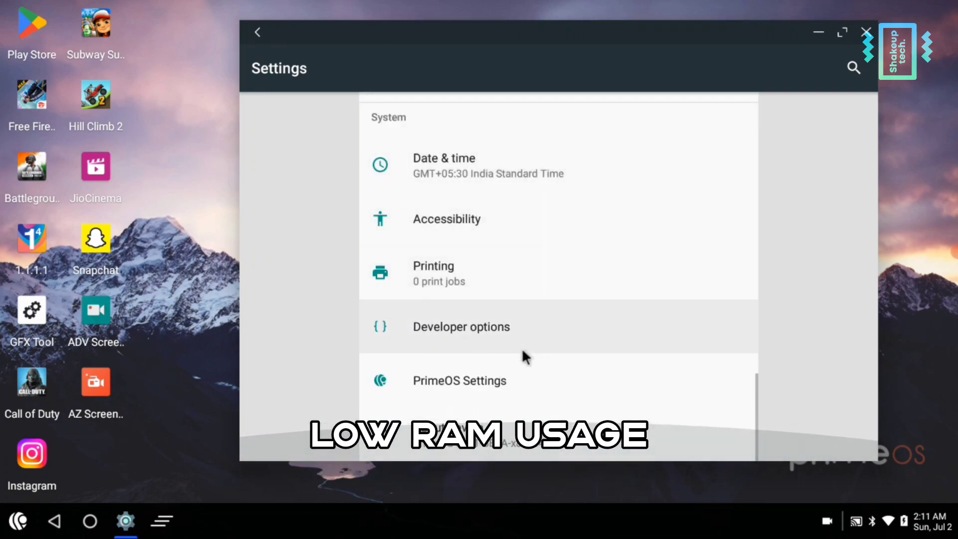
left_click(517, 378)
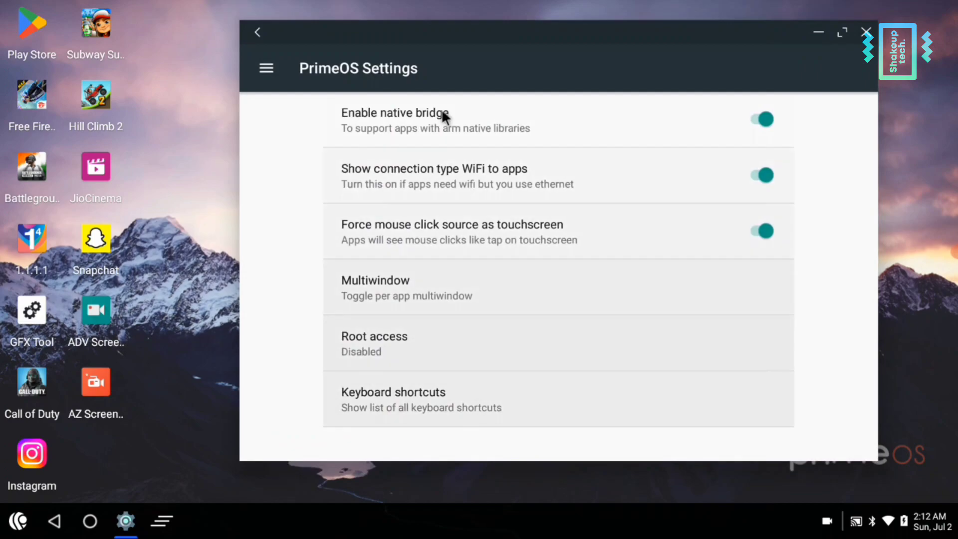
Minimize Settings, launch the Google Play Store, and look at the Netflix app's details
left_click(825, 32)
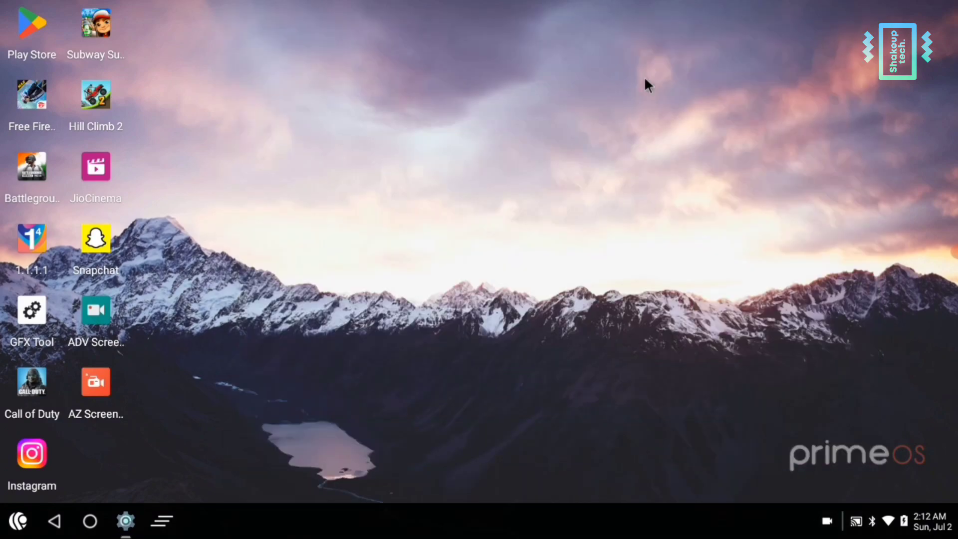
left_click(39, 28)
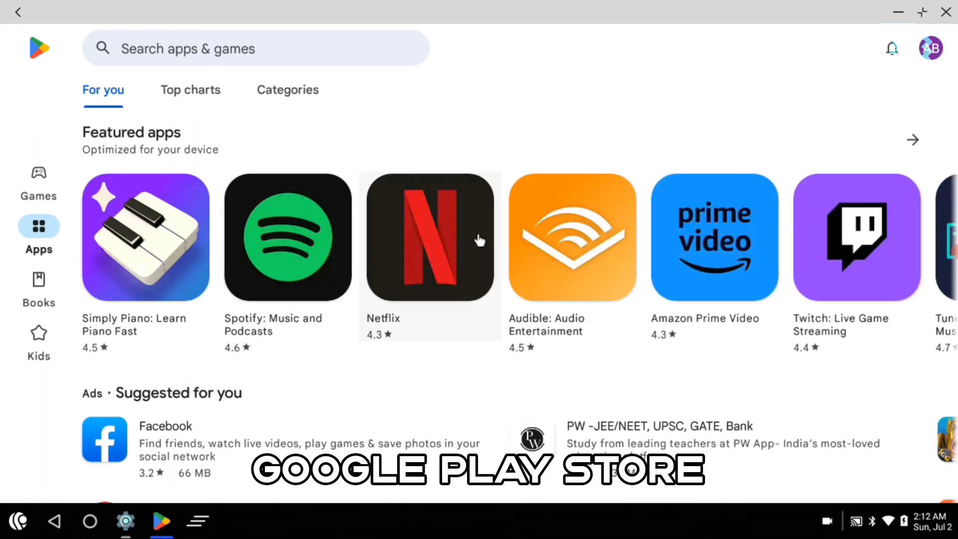
left_click(478, 239)
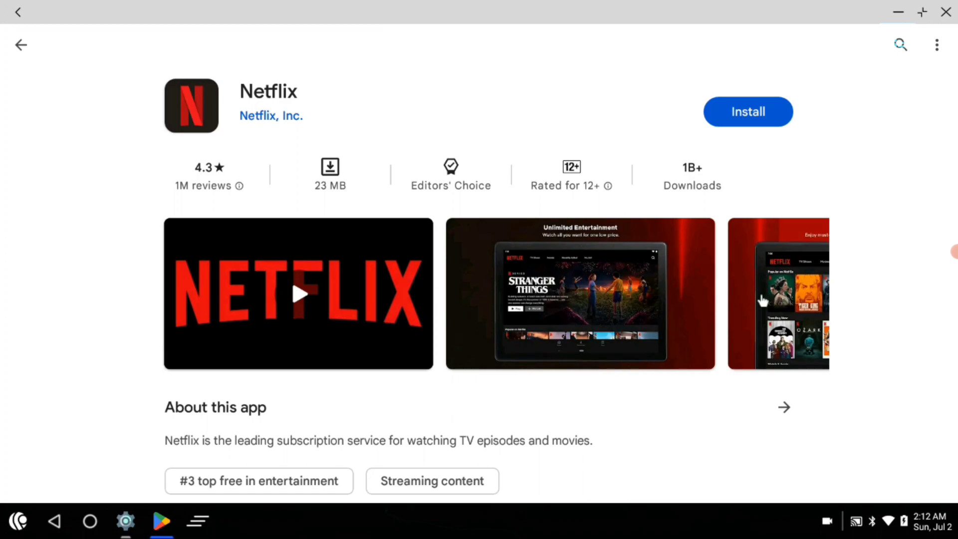
left_click(23, 44)
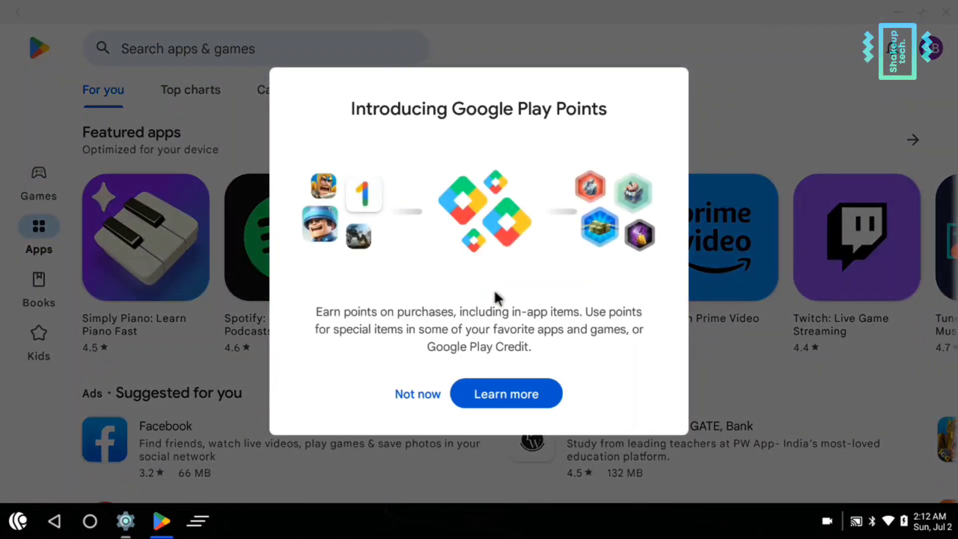
Dismiss the Google Play Points offer and browse the Play Store home page
left_click(428, 399)
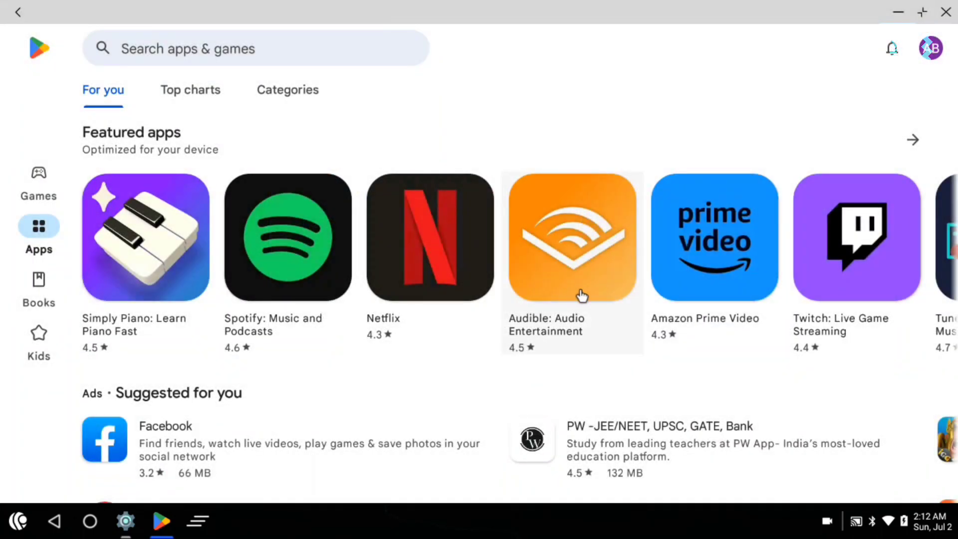
scroll(533, 287, "down", 3)
scroll(533, 287, "down", 5)
scroll(406, 278, "up", 2)
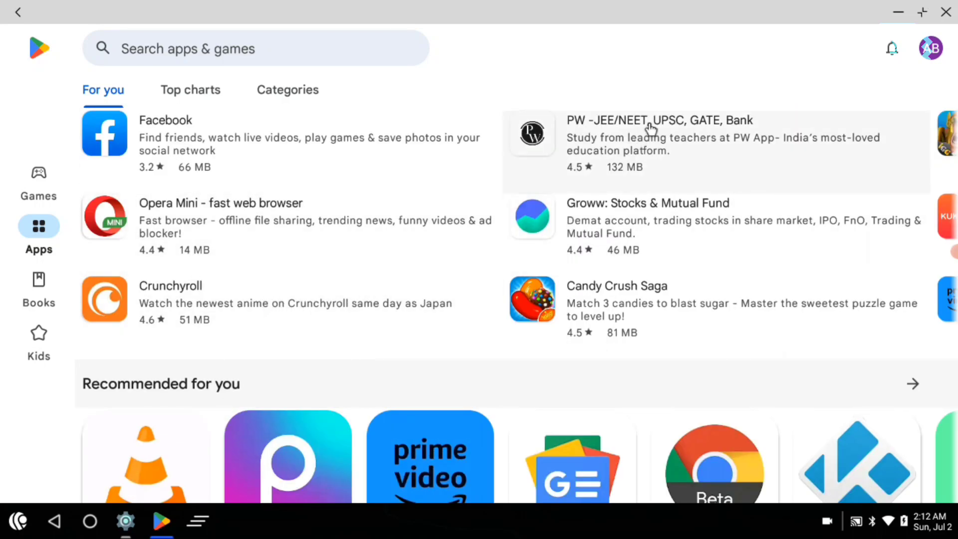
View the PW app's details, then return and scroll through the Play Store home
left_click(632, 144)
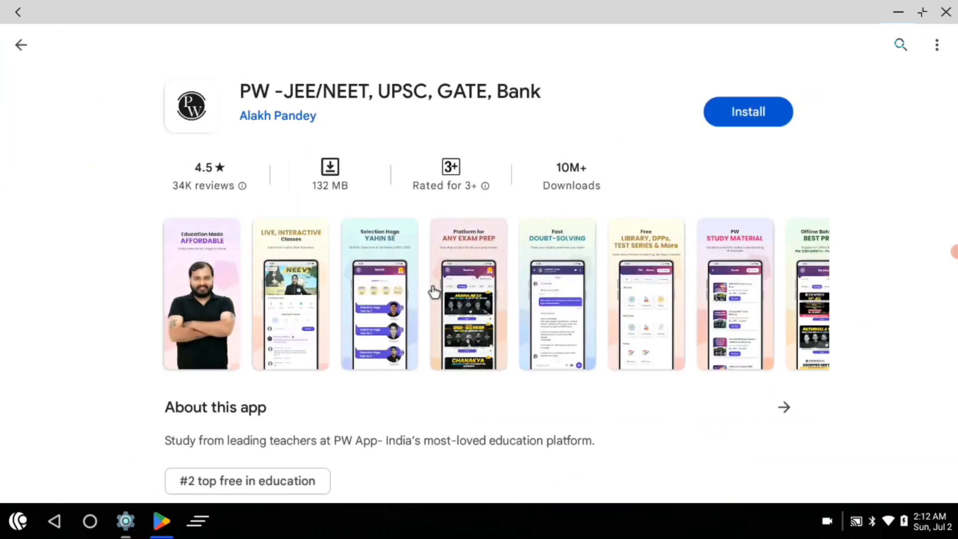
left_click(21, 45)
scroll(519, 182, "down", 5)
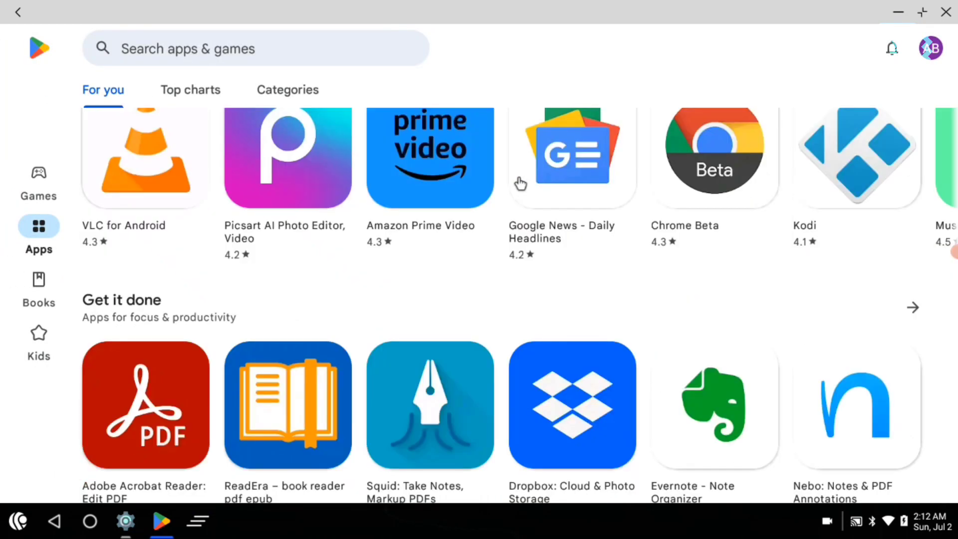
scroll(520, 184, "down", 7)
scroll(519, 184, "up", 15)
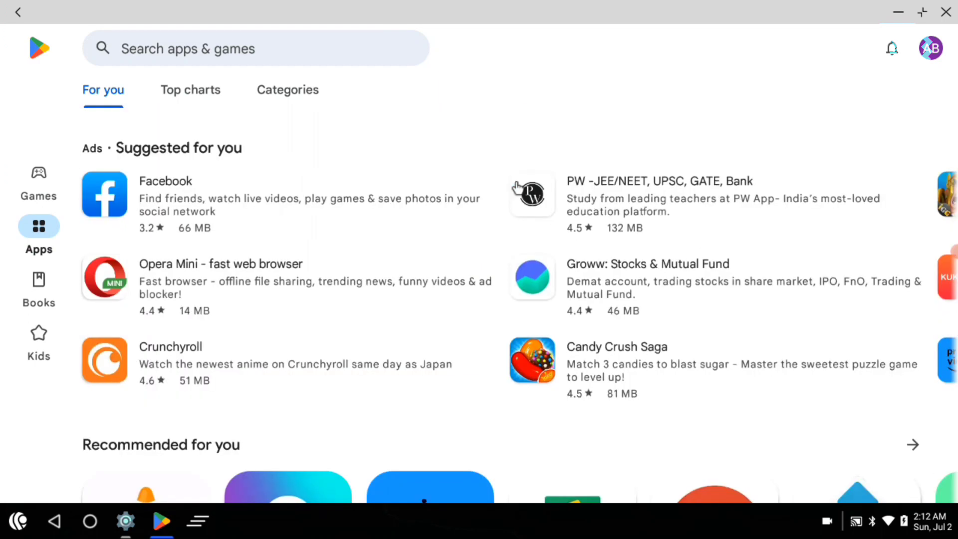
scroll(380, 190, "up", 5)
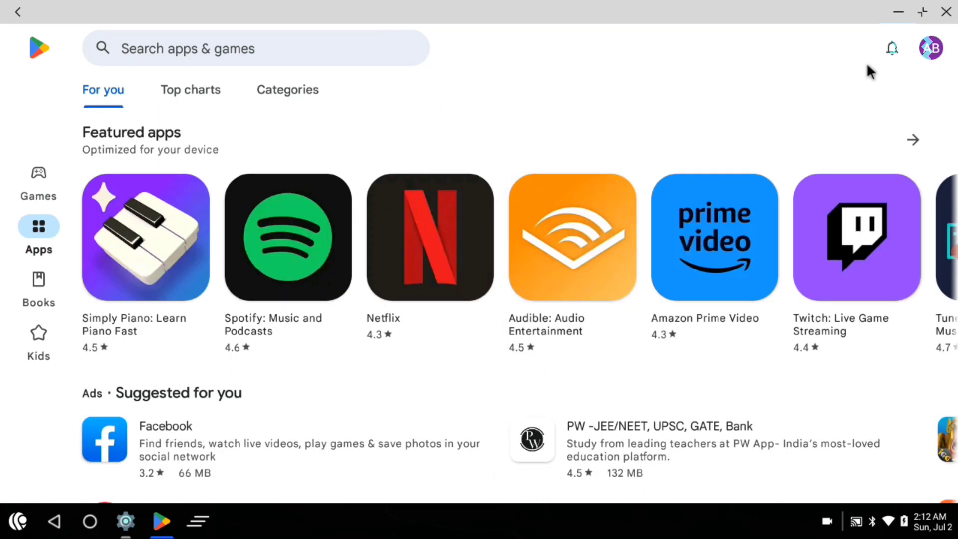
Launch JioCinema from the desktop, then play and pause The Dance of Death episode
left_click(897, 13)
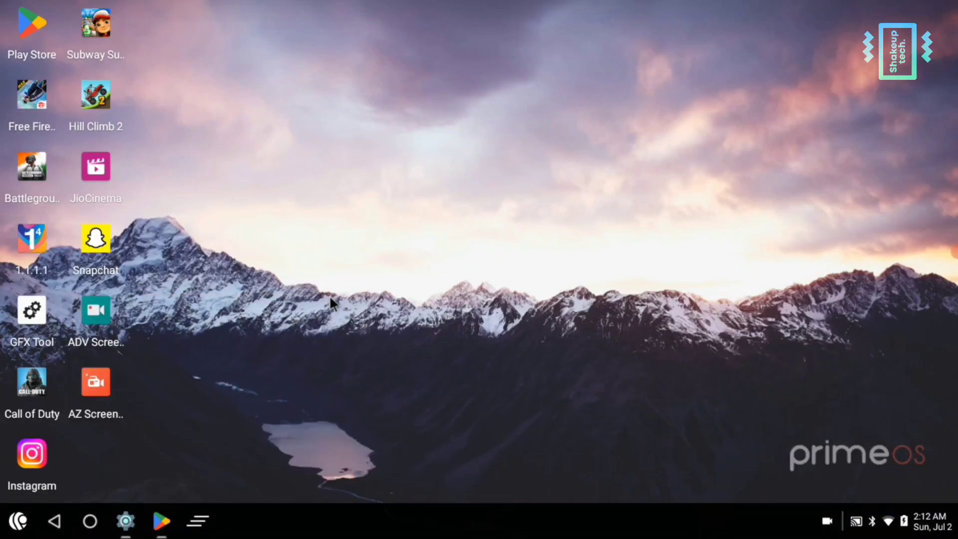
left_click(86, 171)
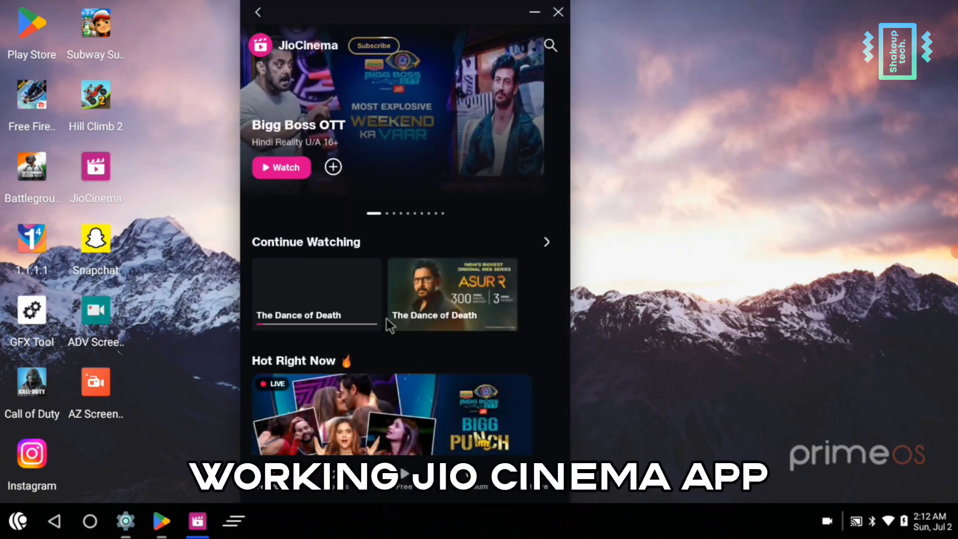
left_click(323, 306)
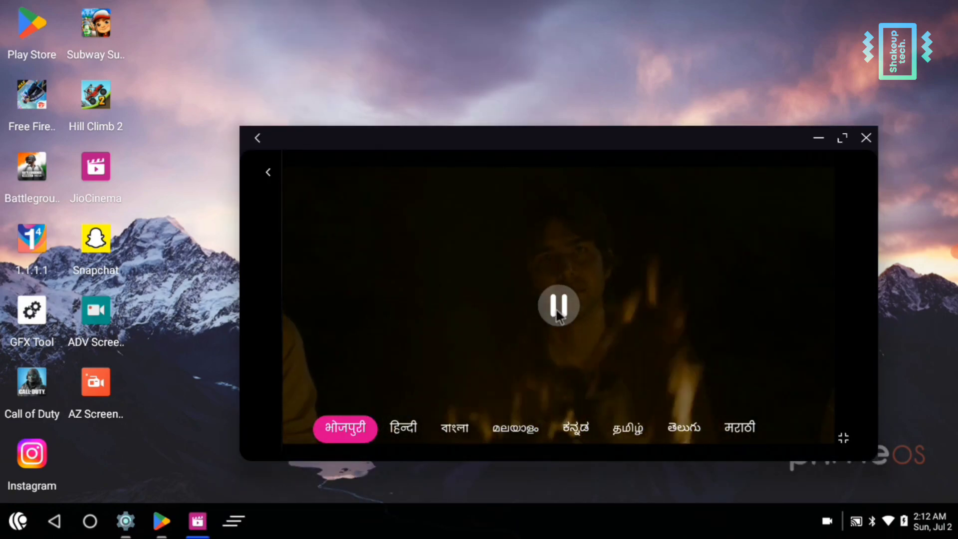
left_click(557, 314)
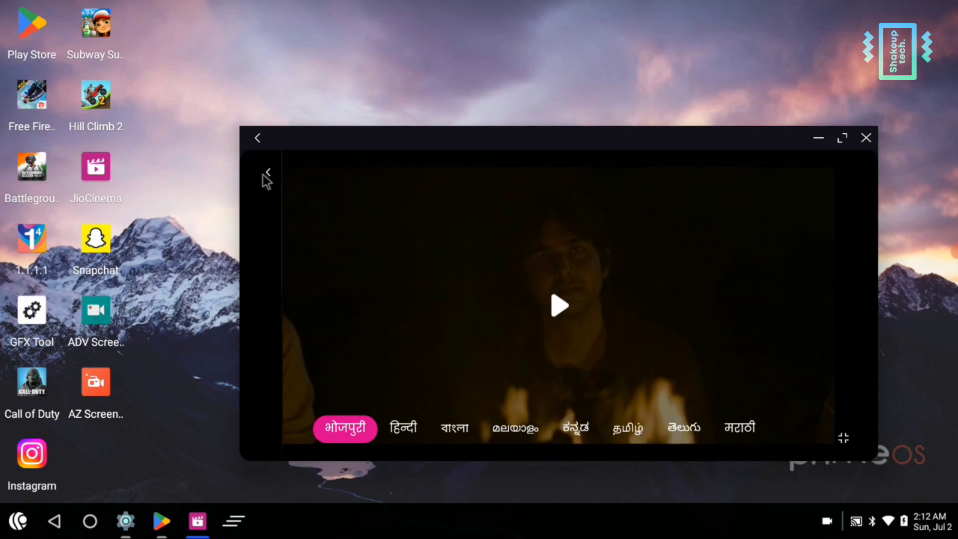
Leave playback for the episode details page and scroll through it
left_click(259, 140)
scroll(430, 280, "down", 4)
scroll(430, 279, "up", 4)
scroll(430, 289, "down", 4)
scroll(435, 308, "up", 4)
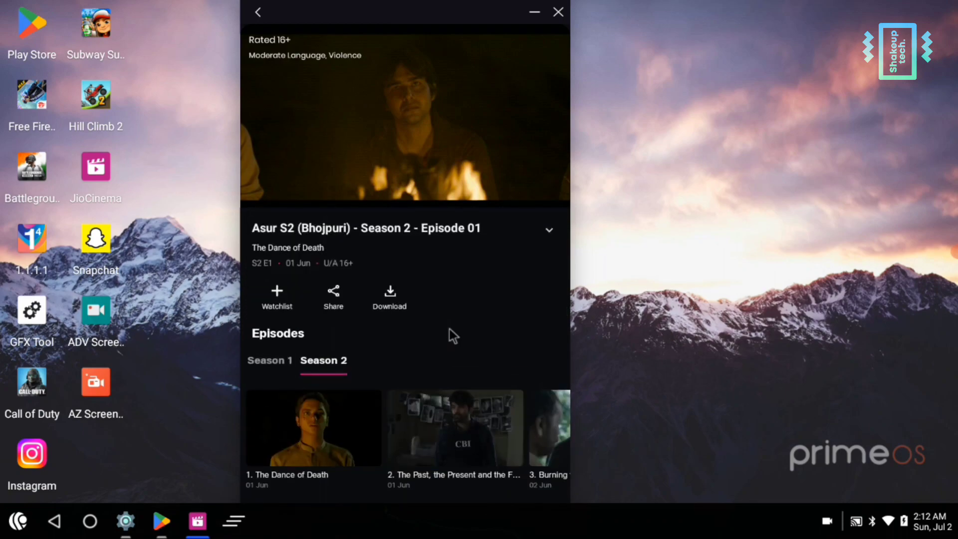
Return to the home feed with the mini-player, browse it, and shift the window right
left_click(258, 12)
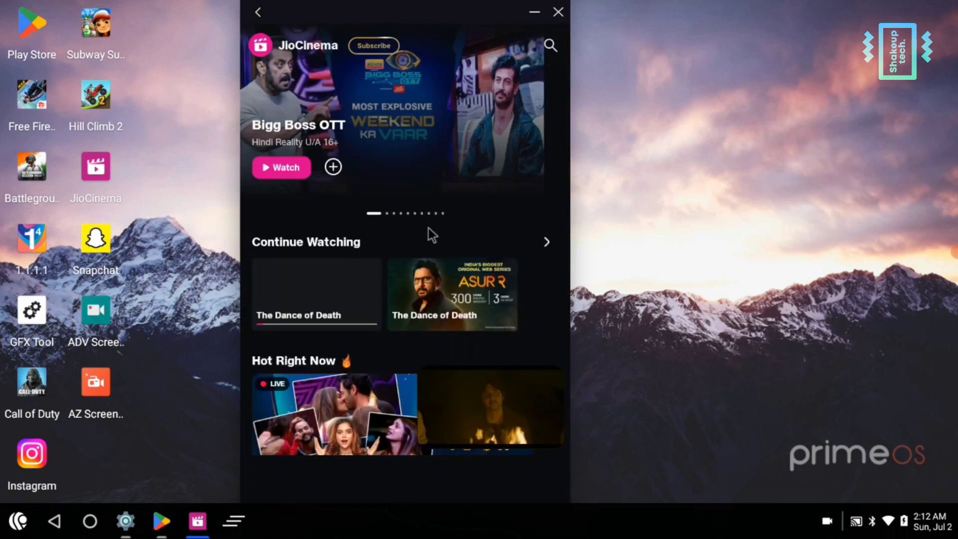
scroll(441, 259, "down", 5)
scroll(444, 280, "down", 5)
scroll(445, 280, "up", 10)
left_click_drag(497, 19, 585, 21)
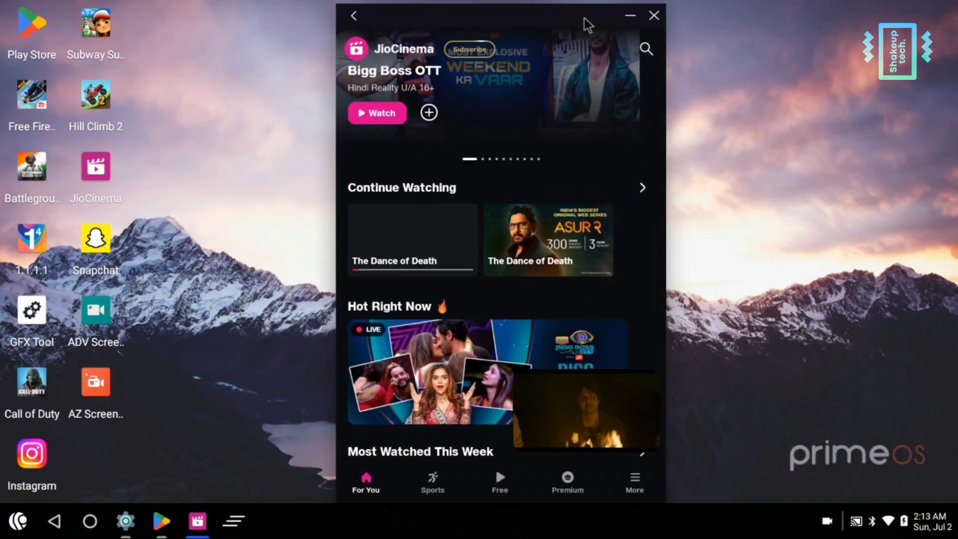
Close JioCinema, then launch Snapchat and close it from its taskbar menu
left_click(653, 16)
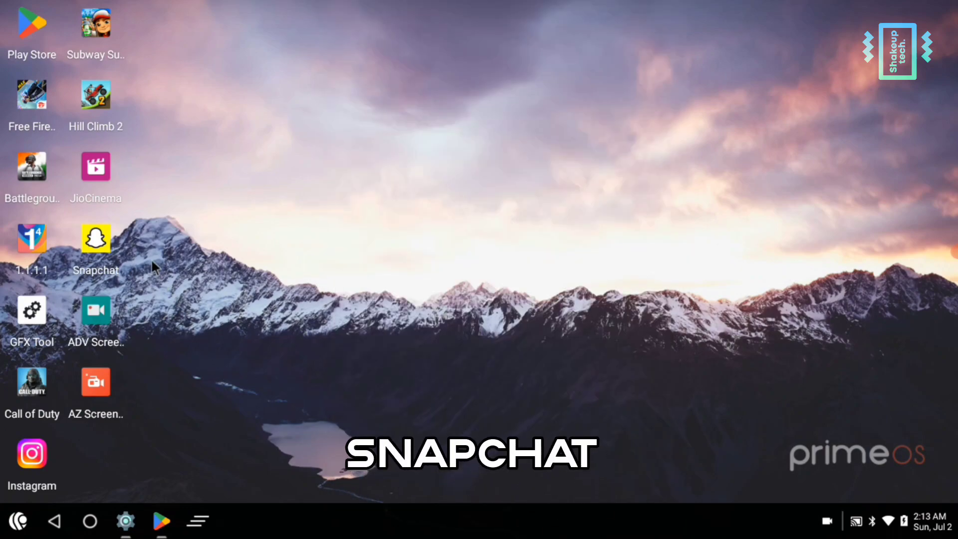
left_click(108, 247)
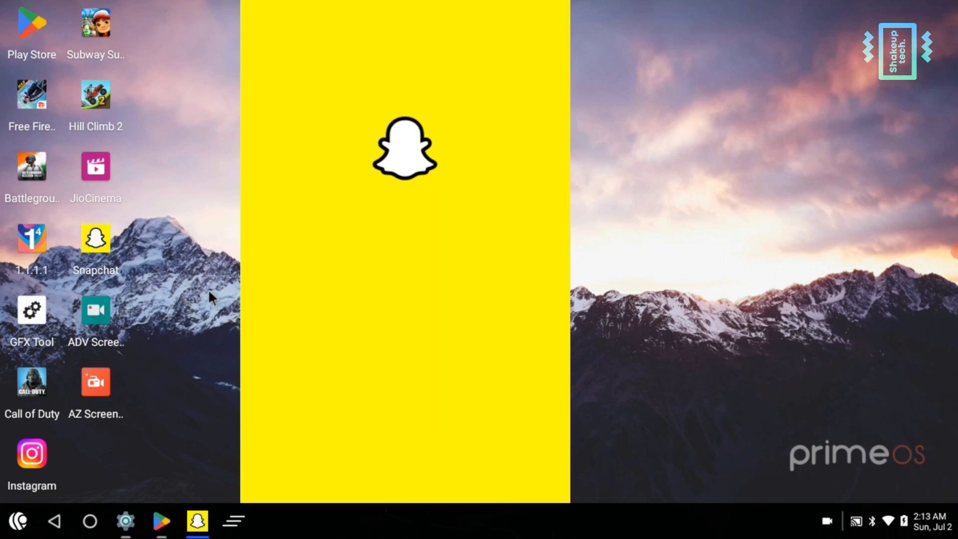
right_click(202, 514)
left_click(200, 461)
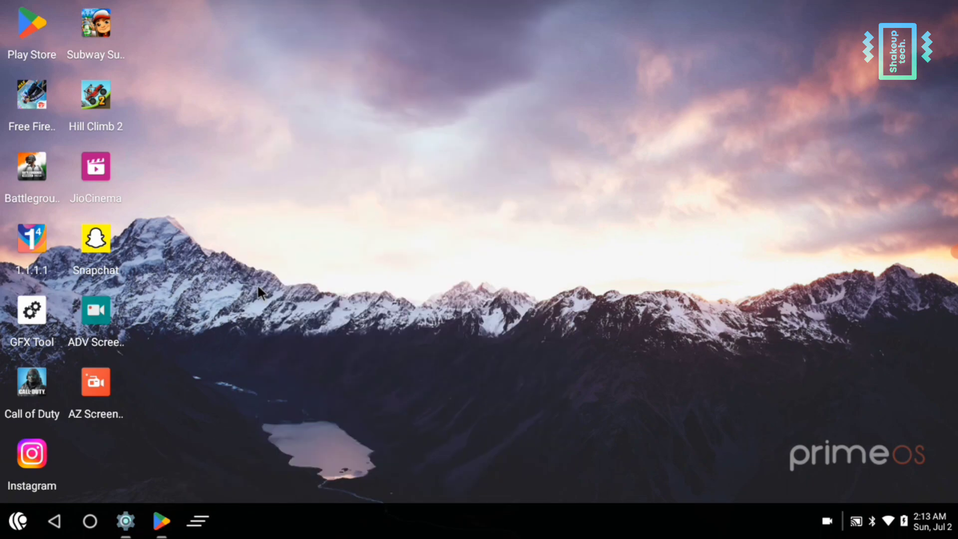
Launch Instagram, move its window right, and close it with Alt+F4
left_click(48, 462)
left_click_drag(436, 14, 533, 19)
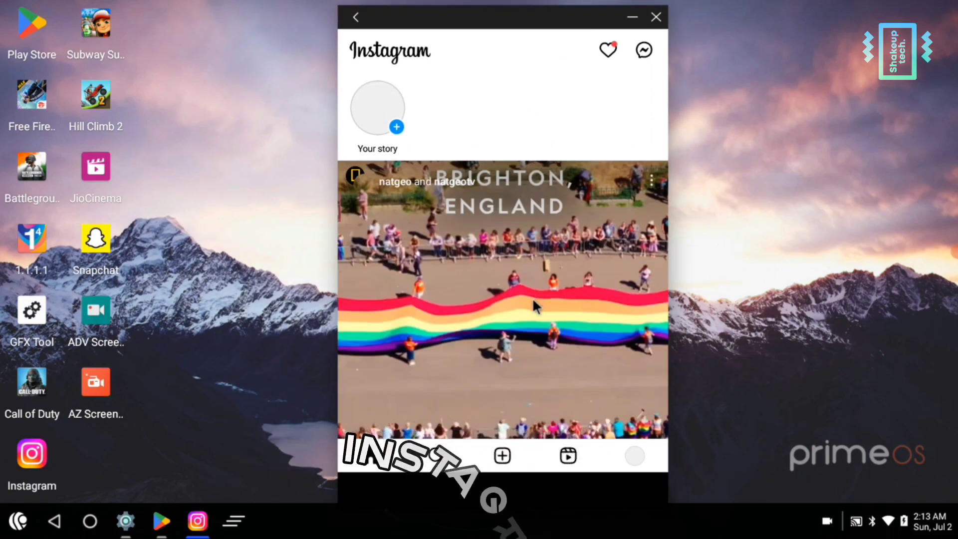
key("alt+F4")
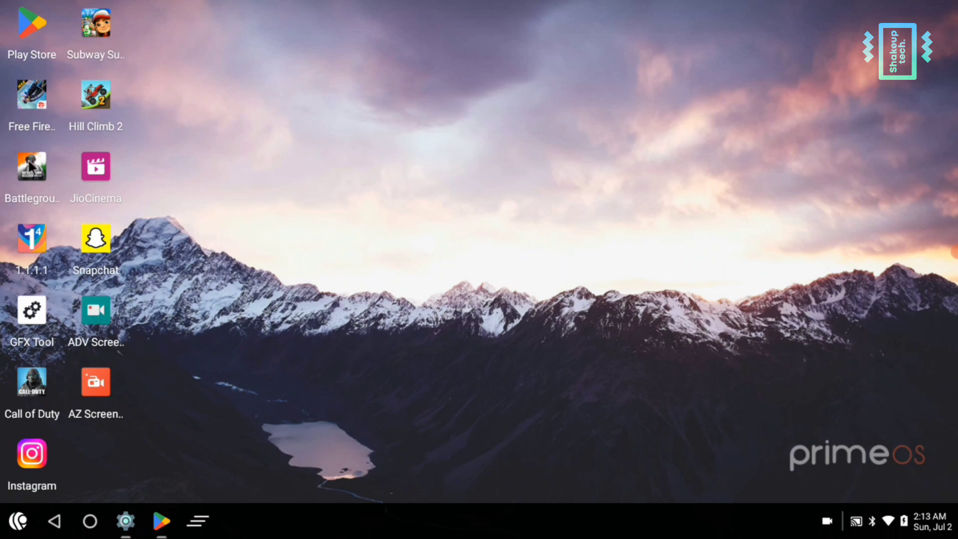
Launch Battlegrounds India, dismiss the server busy notice, and quit the game
double_click(30, 167)
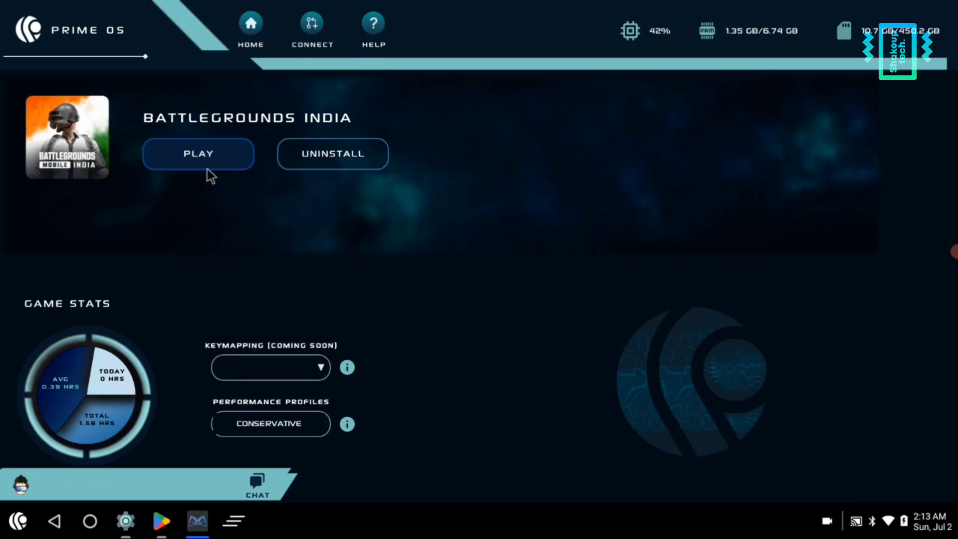
left_click(210, 158)
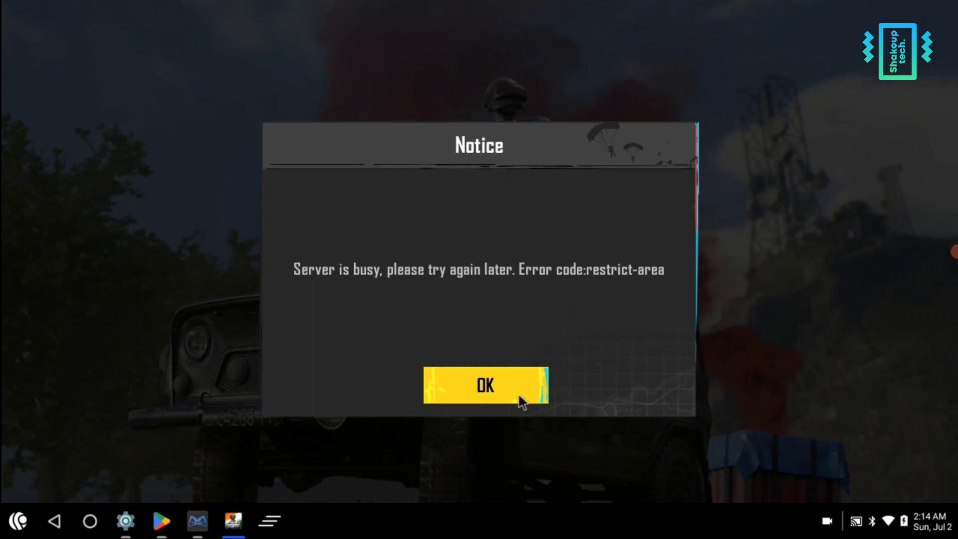
left_click(519, 396)
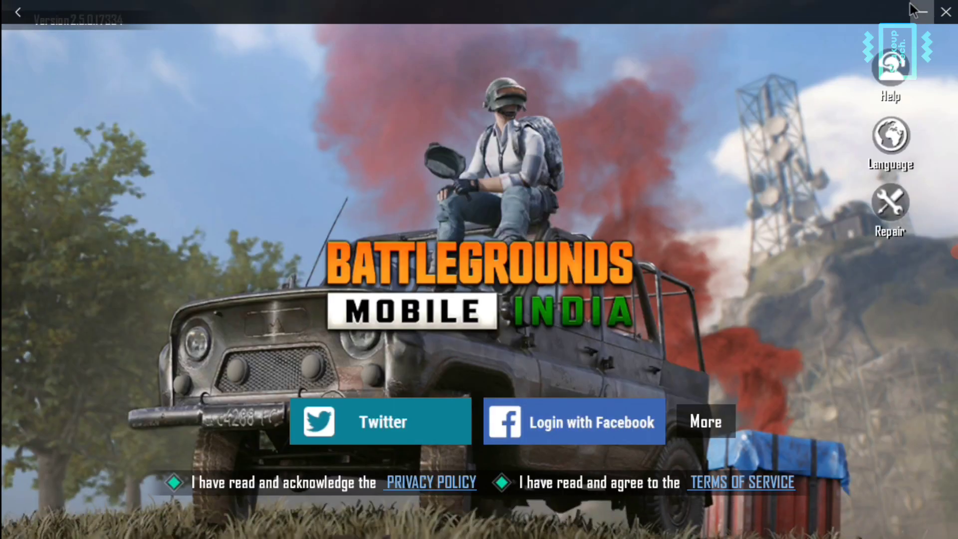
left_click(951, 7)
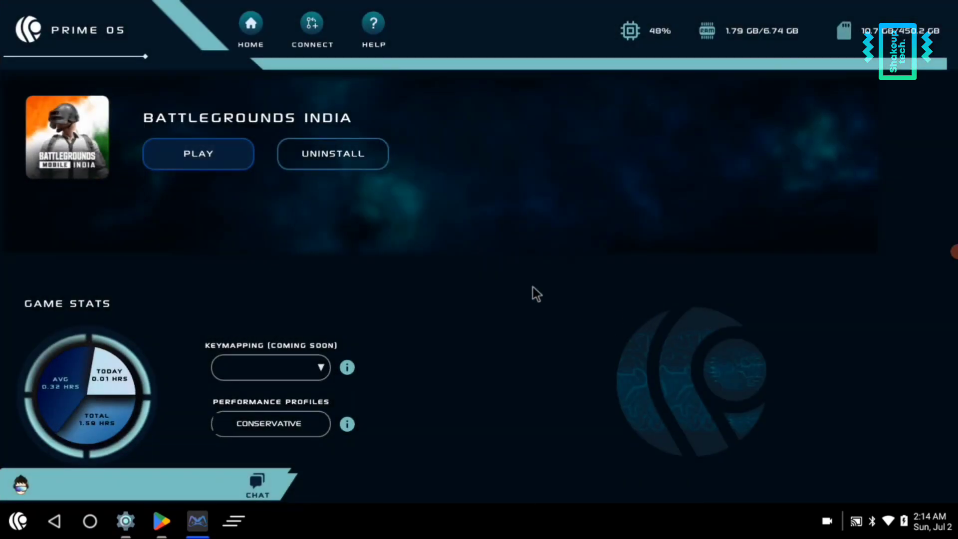
Open and launch Call of Duty from the Game Center home, then go back home
left_click(250, 28)
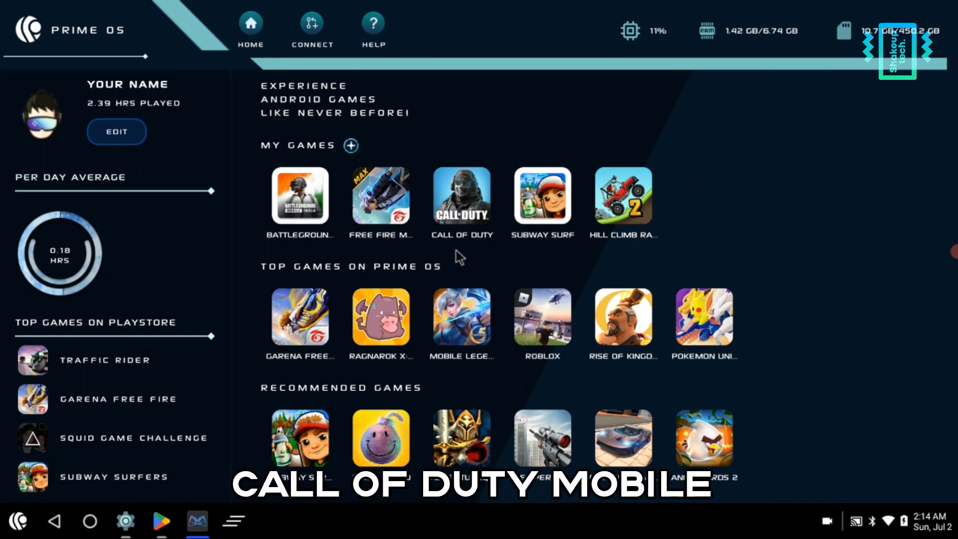
left_click(446, 202)
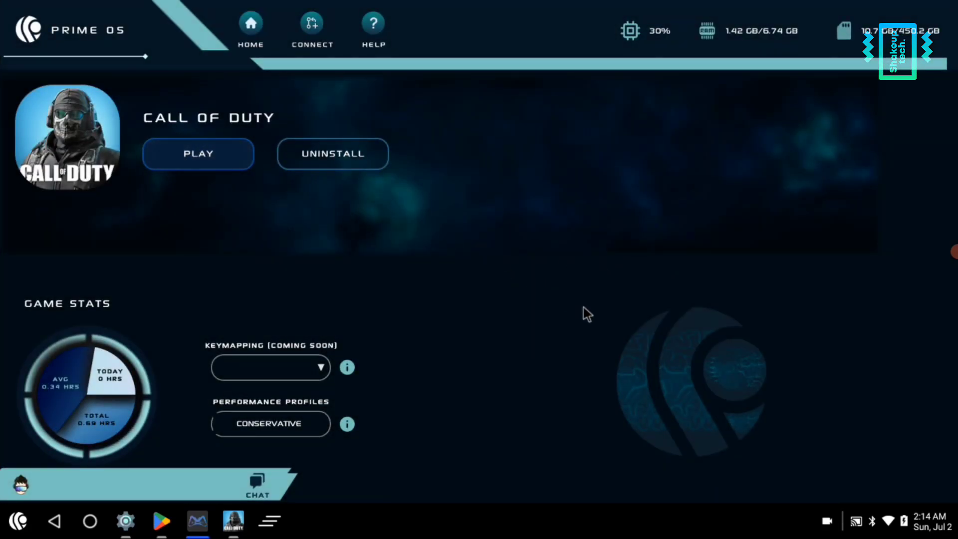
left_click(252, 24)
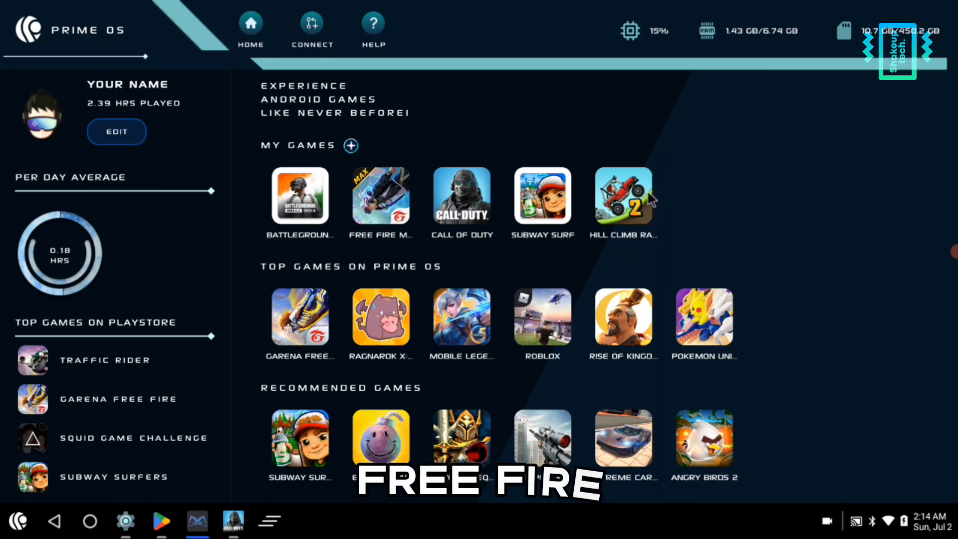
Launch Free Fire MAX, enter past the login screen, and show the Controls settings page
left_click(382, 202)
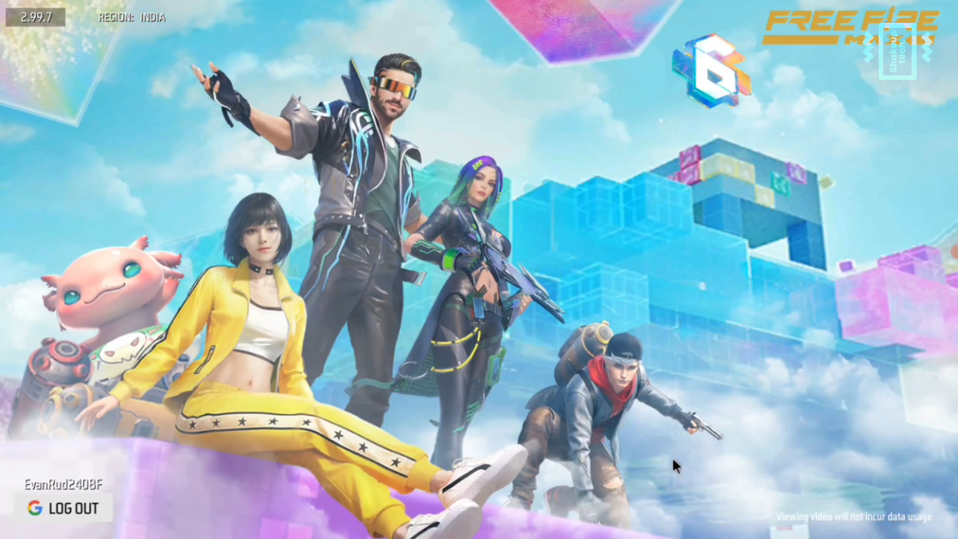
left_click(585, 481)
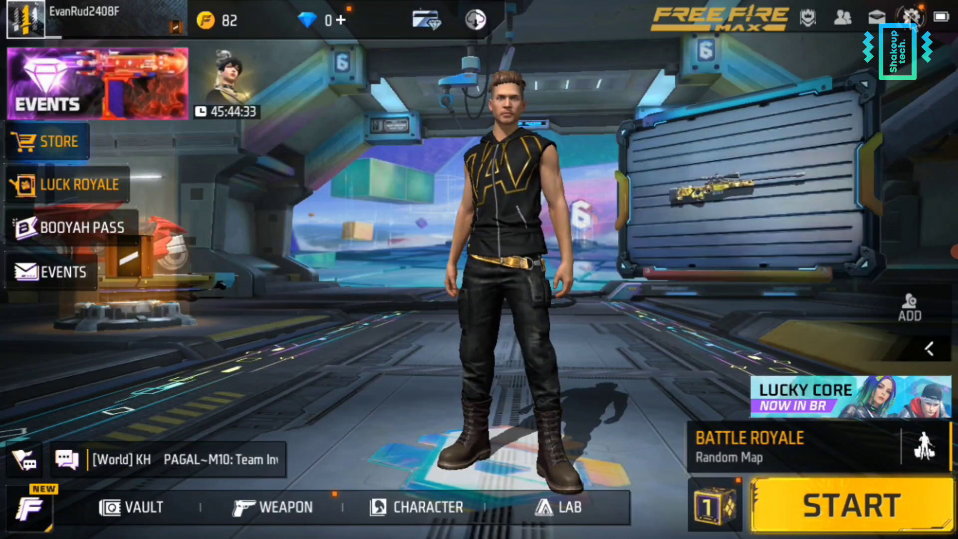
left_click(912, 24)
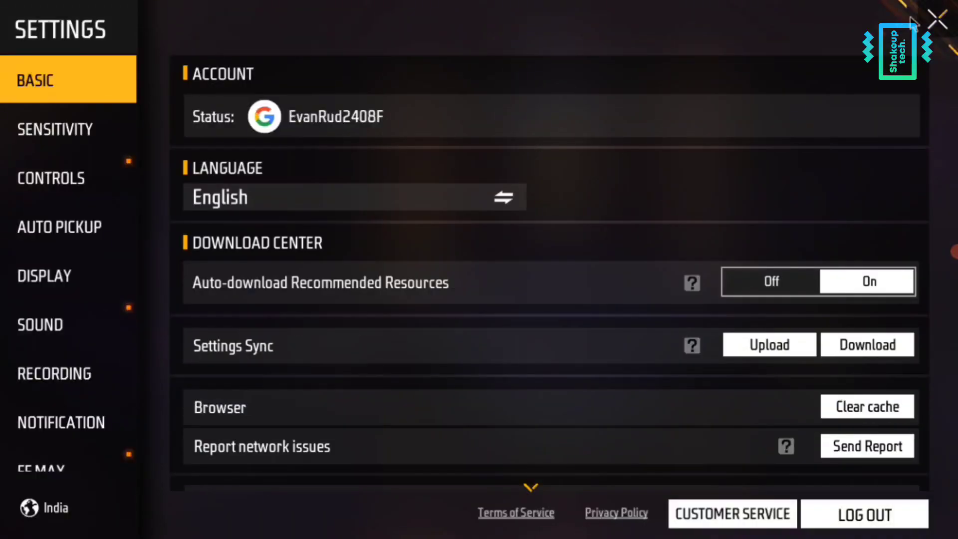
left_click(49, 182)
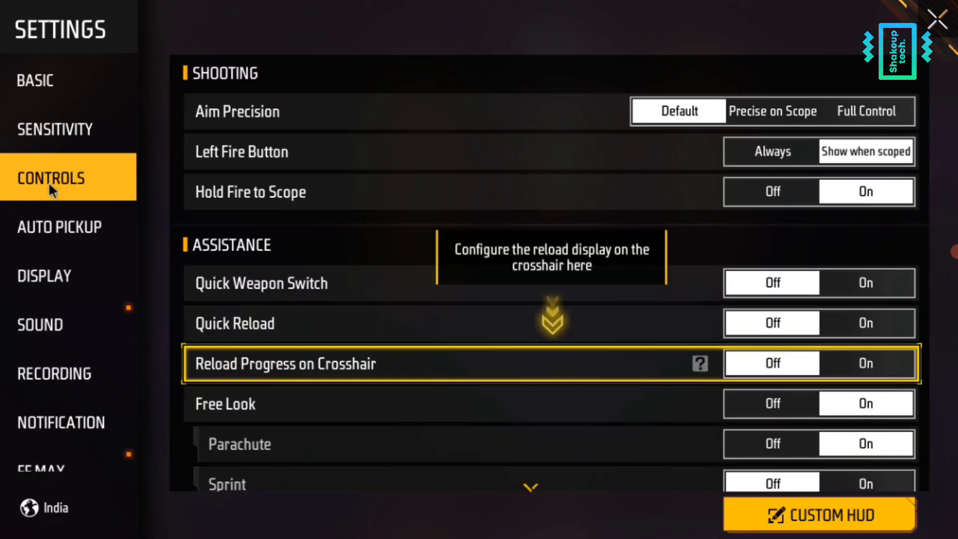
Open the F10 key-mapping panel and place a D-PAD over the on-screen joystick
left_click(878, 516)
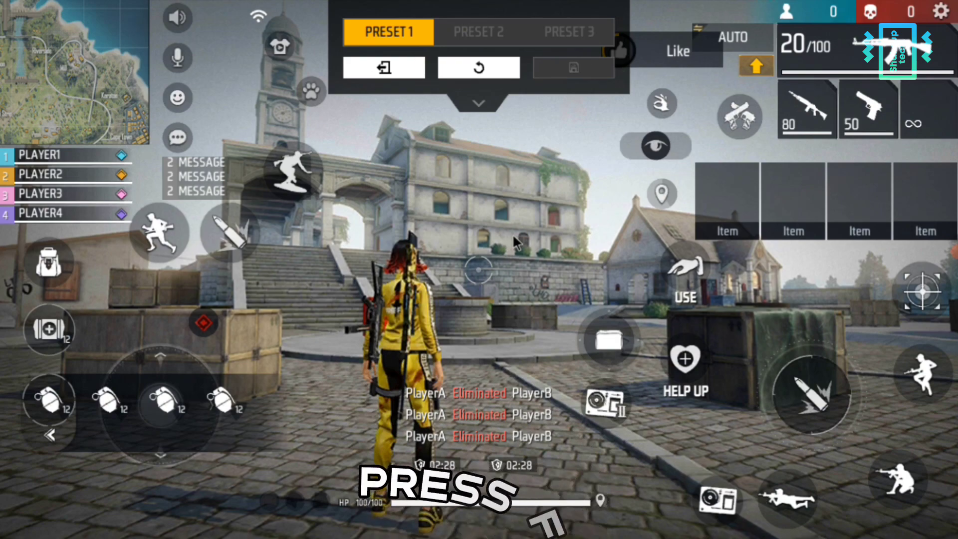
key("F10")
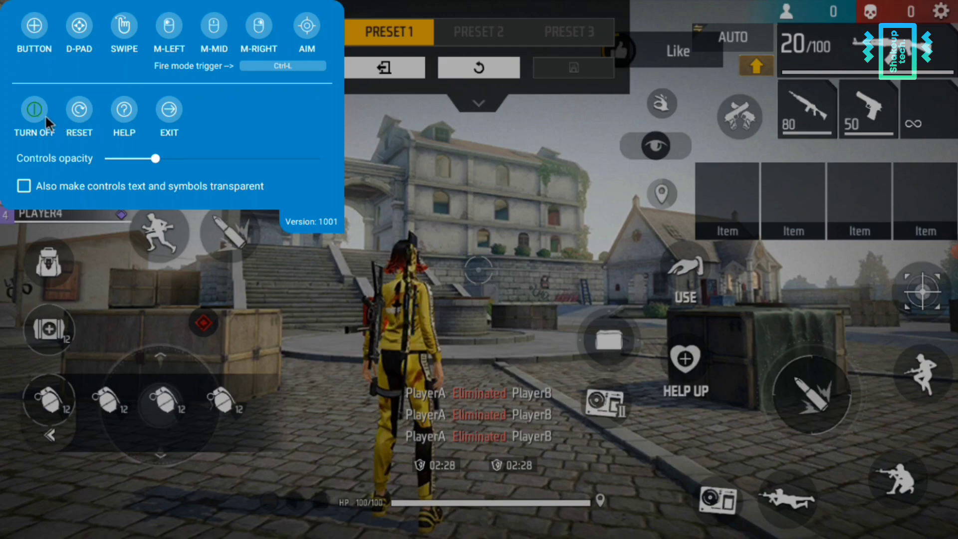
left_click(45, 114)
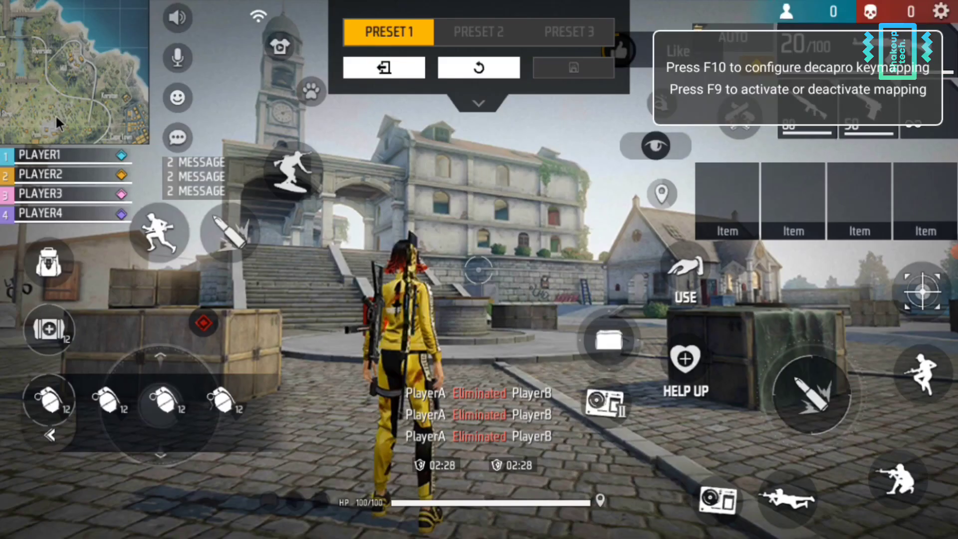
key("F10")
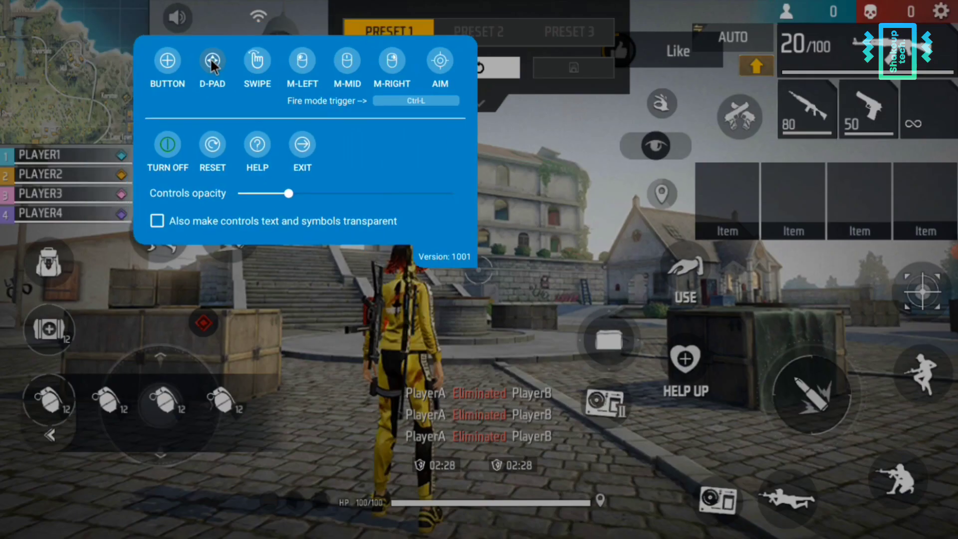
left_click(79, 25)
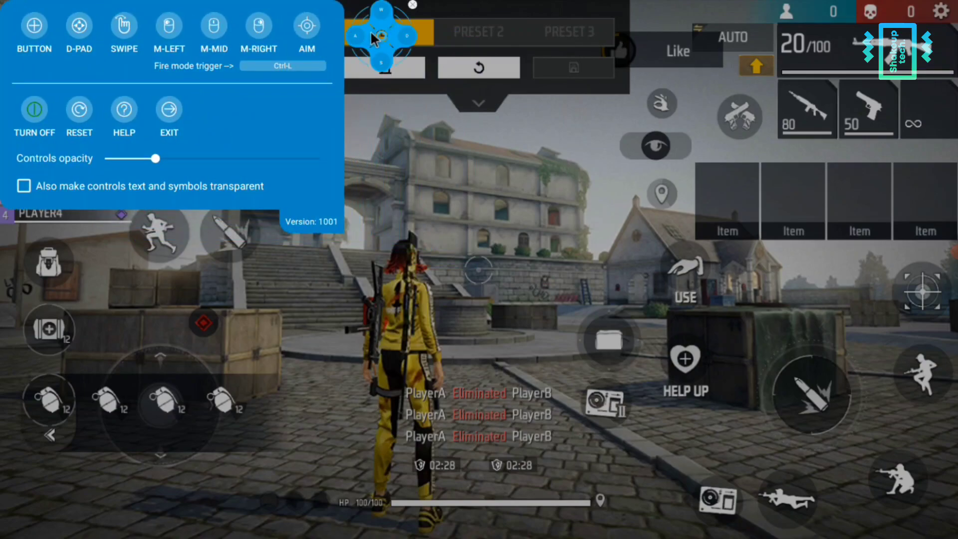
left_click_drag(382, 37, 161, 408)
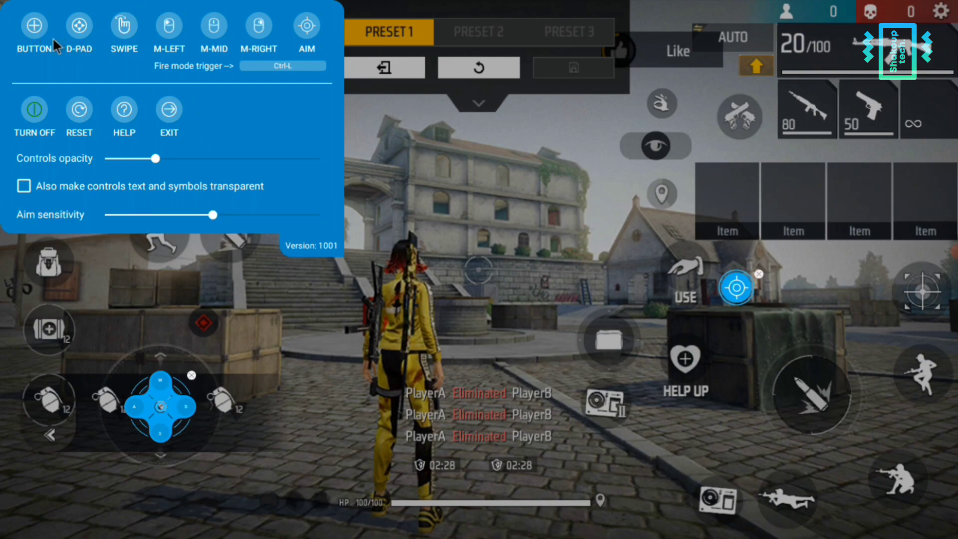
Add button controls on the prone (Z) and jump (Space) controls
left_click(38, 32)
left_click_drag(474, 18, 794, 509)
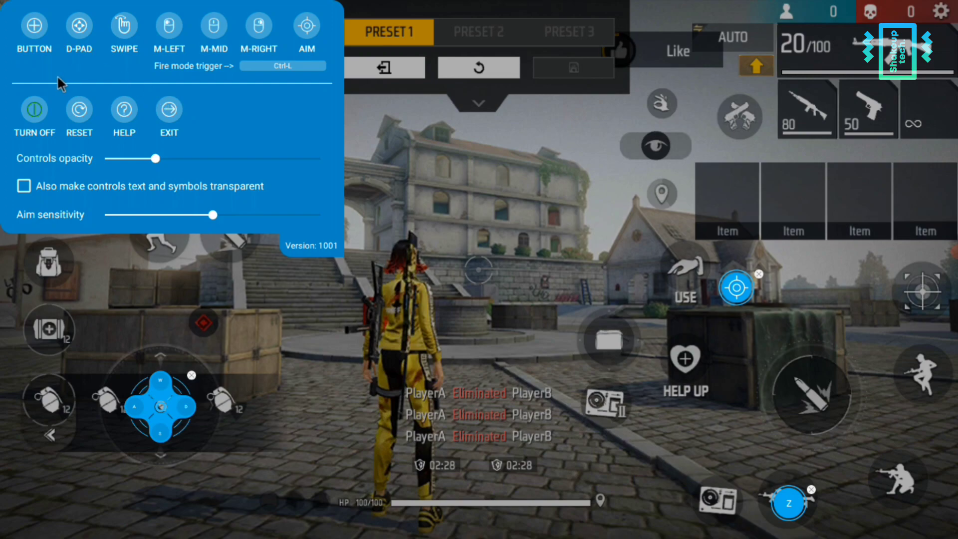
left_click(35, 34)
left_click_drag(527, 21, 939, 384)
key("space")
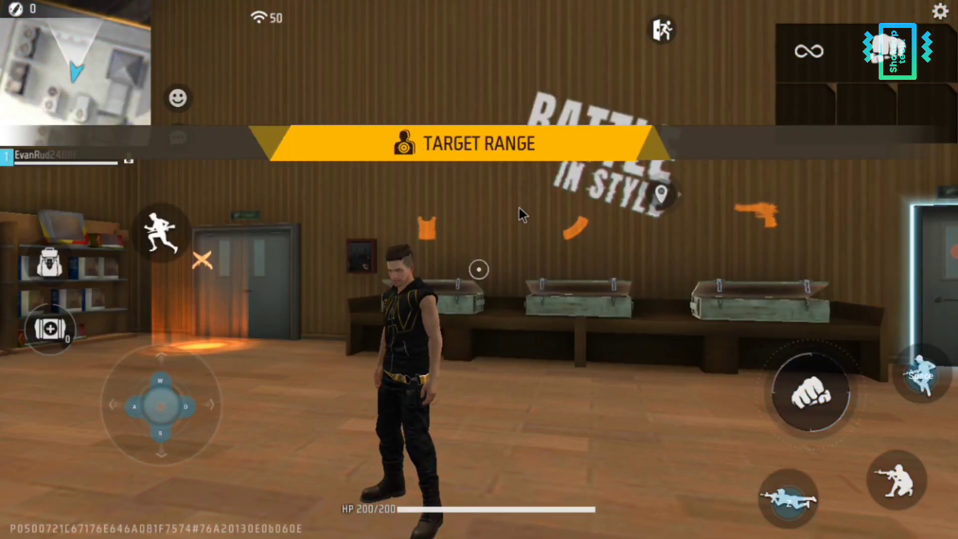
Run around the crates with WASD, go prone with Z, stand up, and face the shooting range
key("w")
key("d")
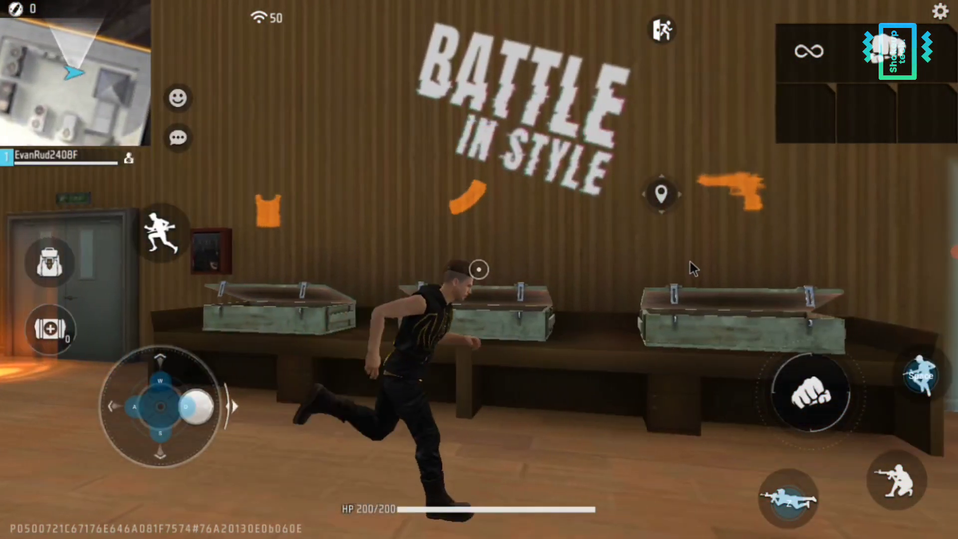
key("a")
key("s")
key("d")
key("w")
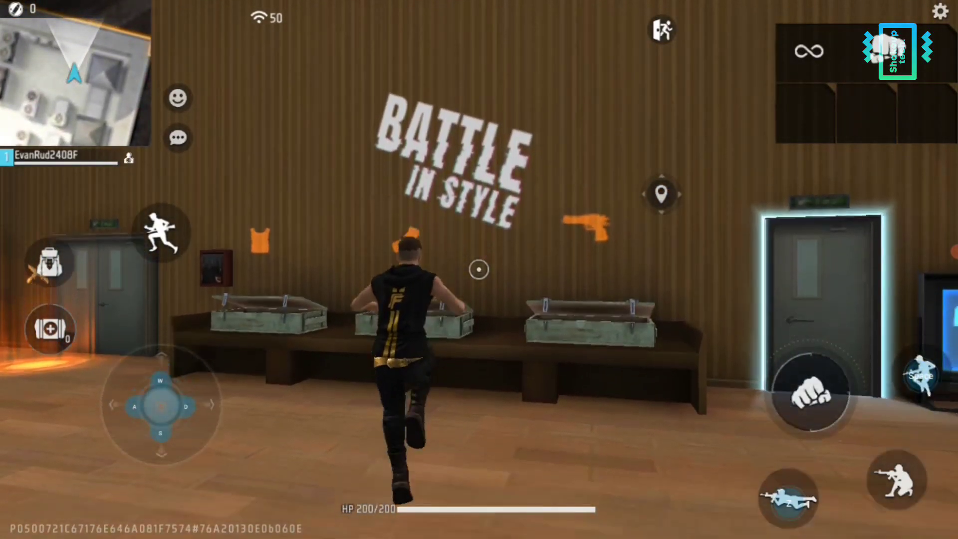
key("z")
key("z")
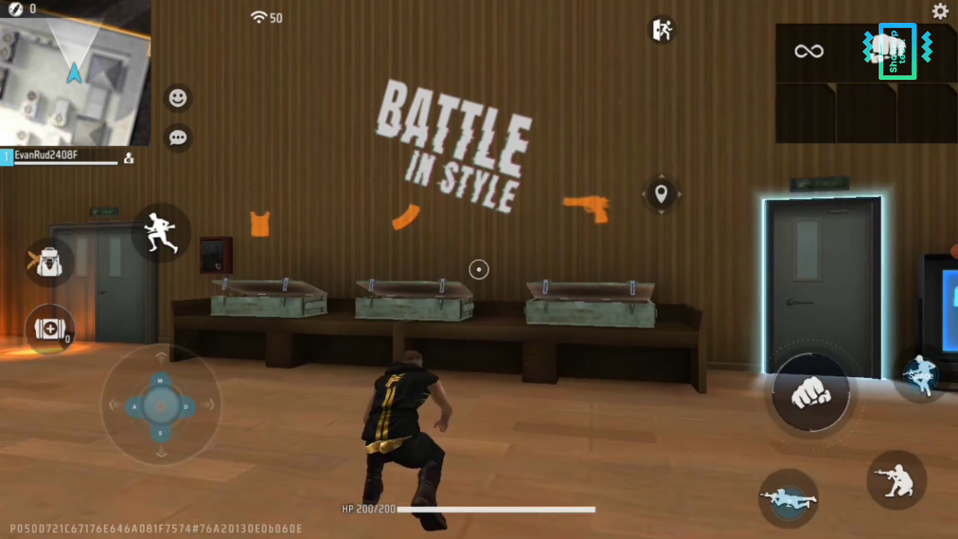
key("d")
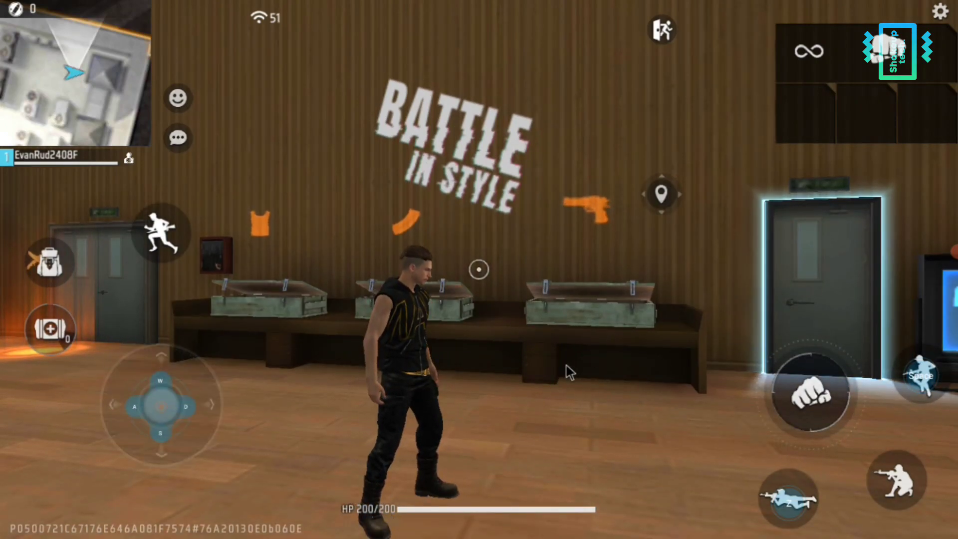
left_click_drag(499, 379, 828, 359)
With the F12 mapper, place M-RIGHT on the scope control and M-LEFT on fire
key("F12")
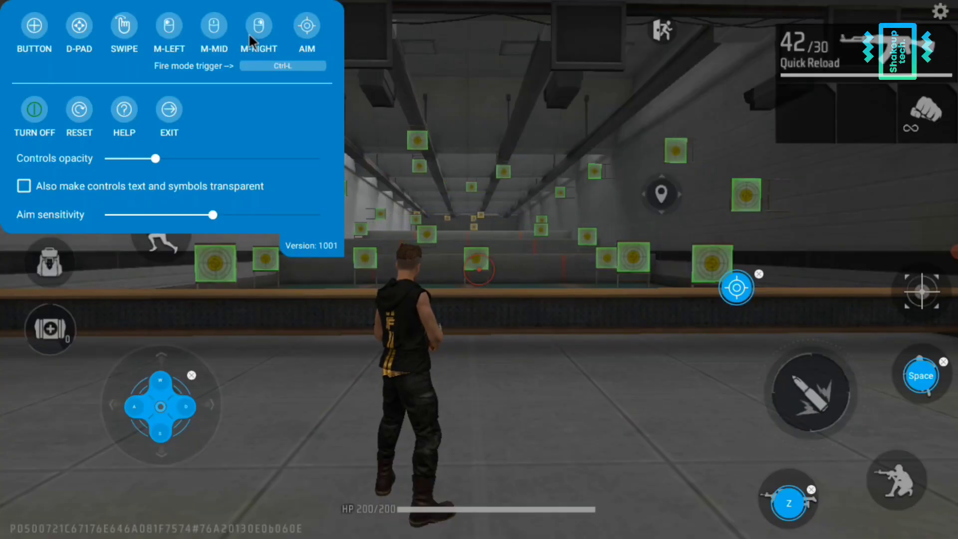
left_click_drag(256, 27, 922, 298)
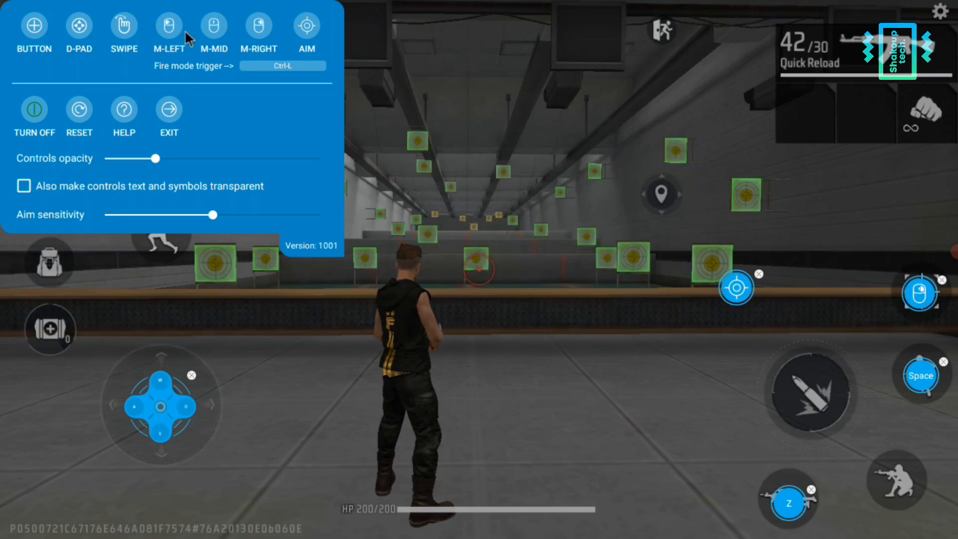
left_click_drag(173, 29, 810, 399)
Close the mapper, scope in with right-click, fire one shot, and leave the scope
key("Escape")
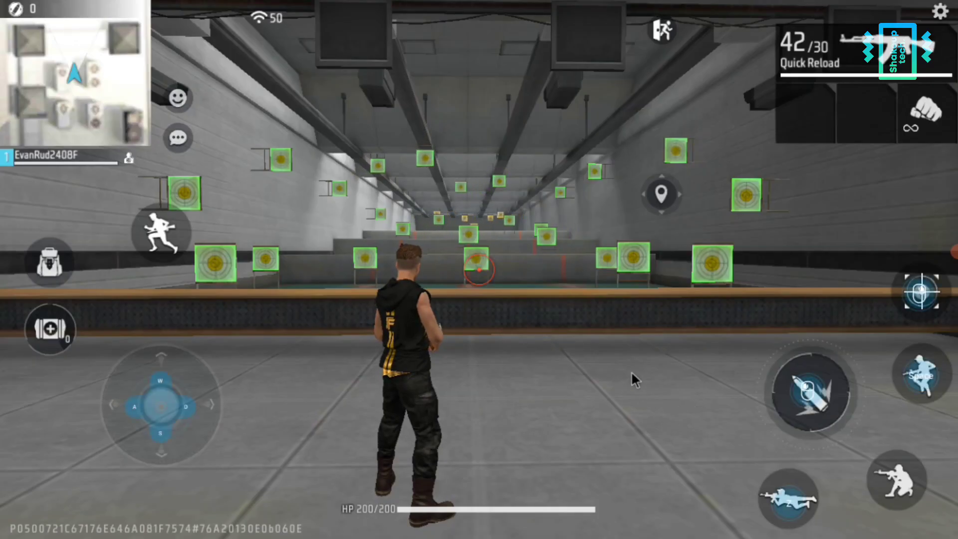
right_click(717, 266)
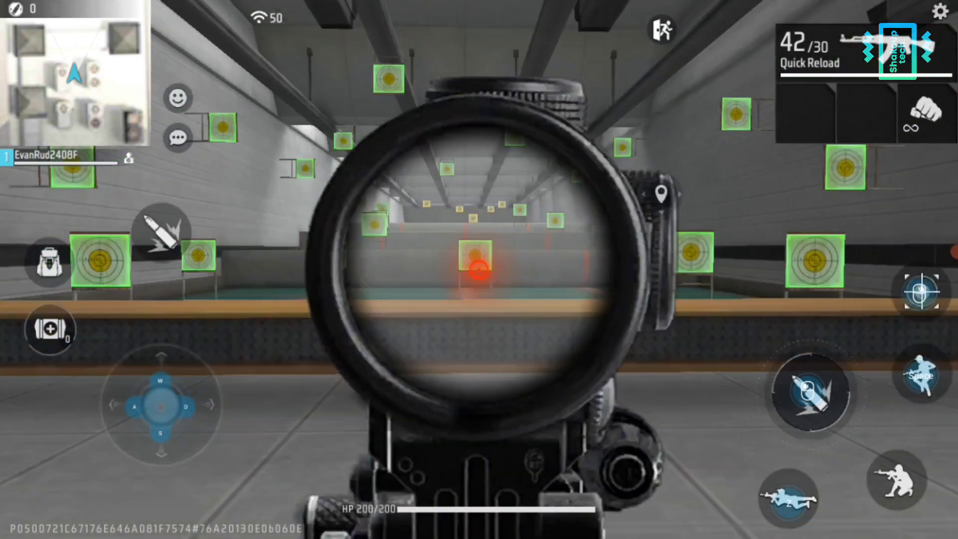
left_click(479, 270)
right_click(479, 270)
Run and jump around the range with WASD and Space, briefly scoping in
key("w")
key("d")
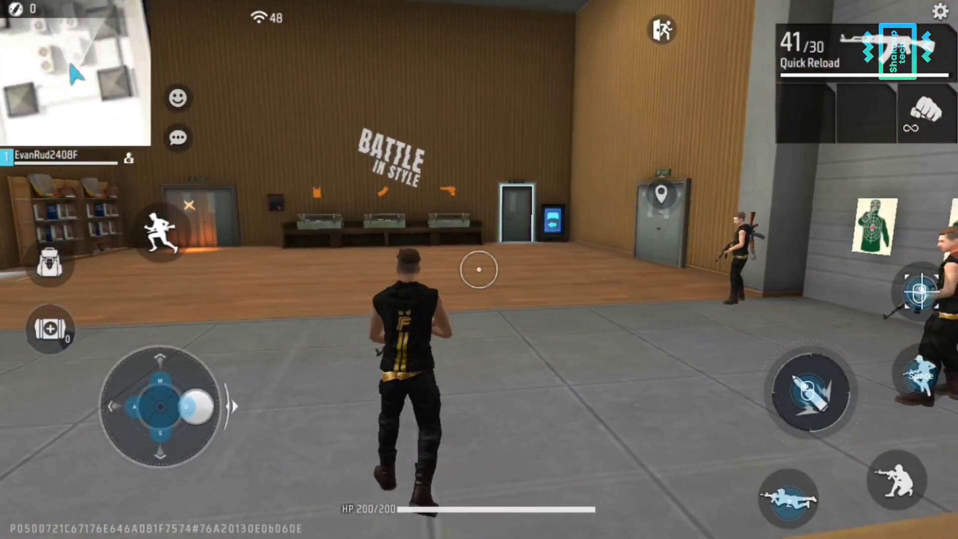
key("space")
right_click(478, 269)
right_click(479, 269)
key("a")
key("space")
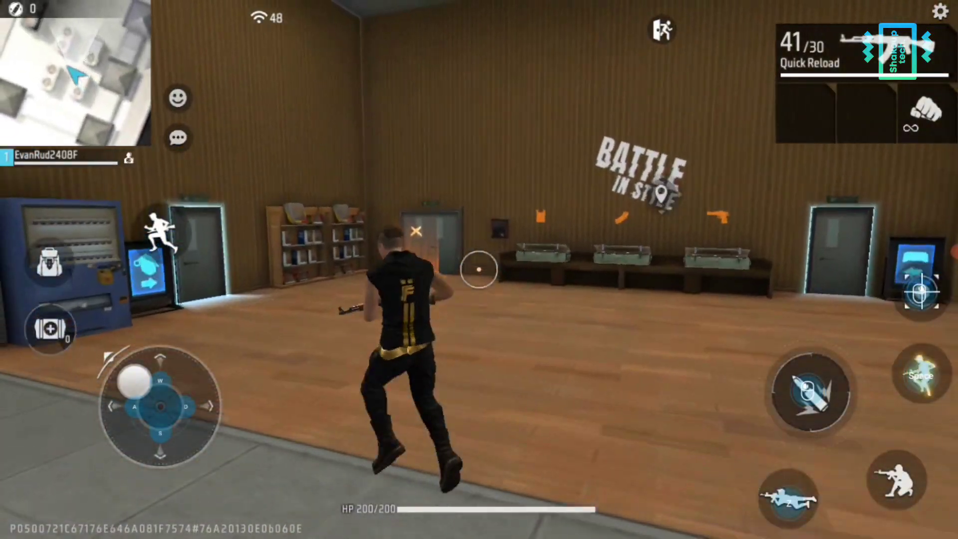
key("d")
key("a")
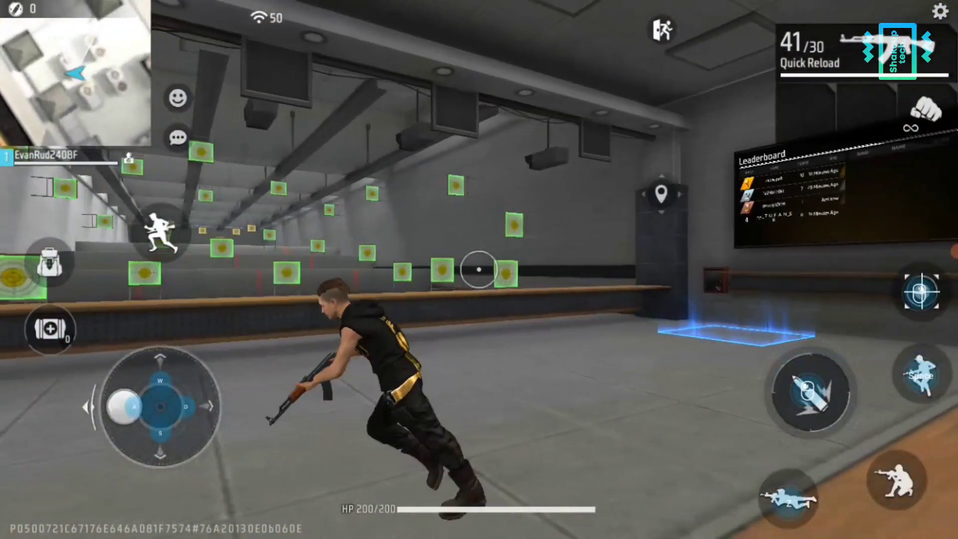
key("d")
key("a")
key("space")
Keep toggling the scope while strafing back and forth across the range with A and D
right_click(479, 269)
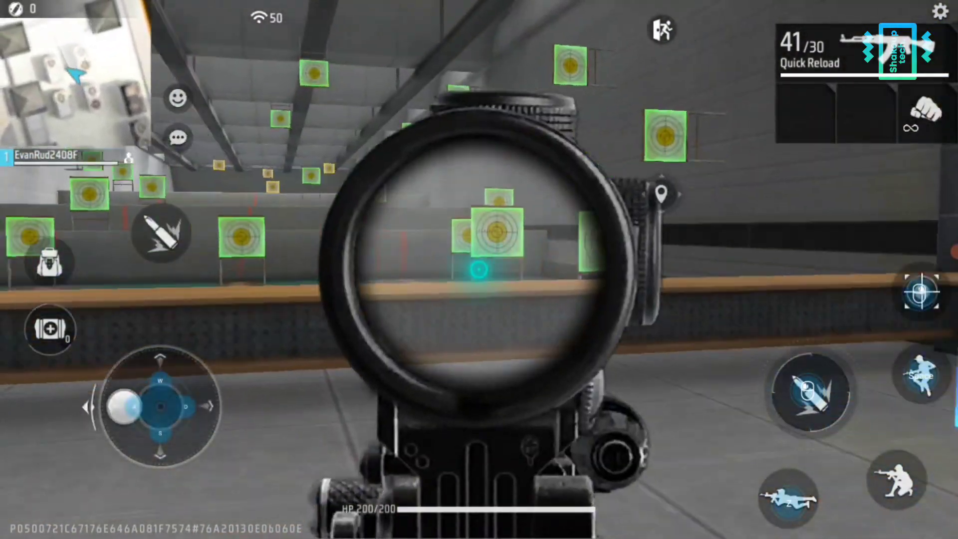
right_click(479, 269)
key("d")
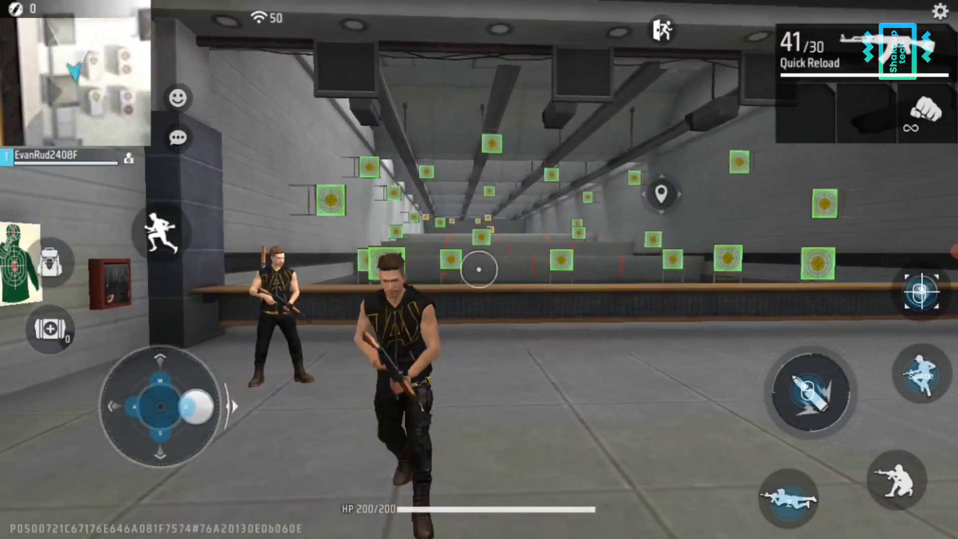
key("w")
key("a")
key("d")
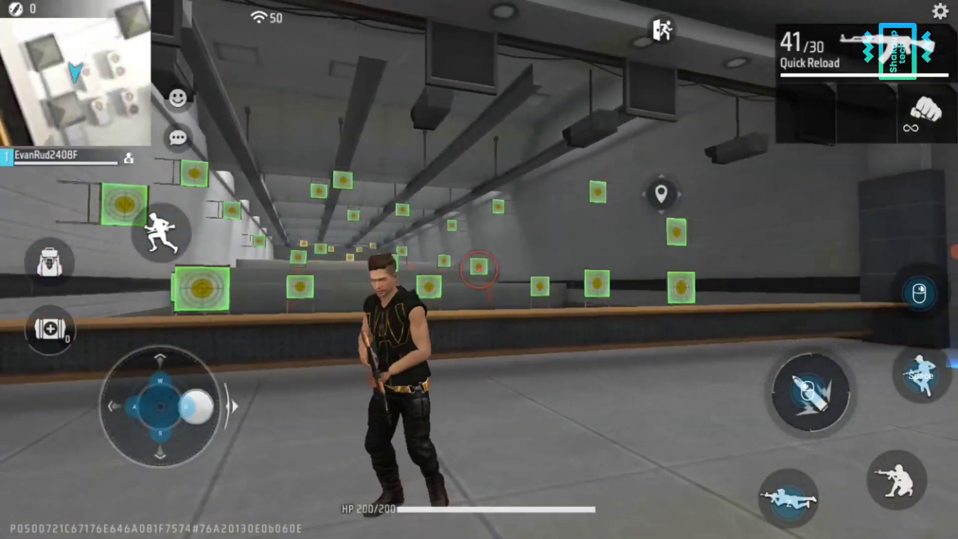
right_click(479, 269)
right_click(479, 269)
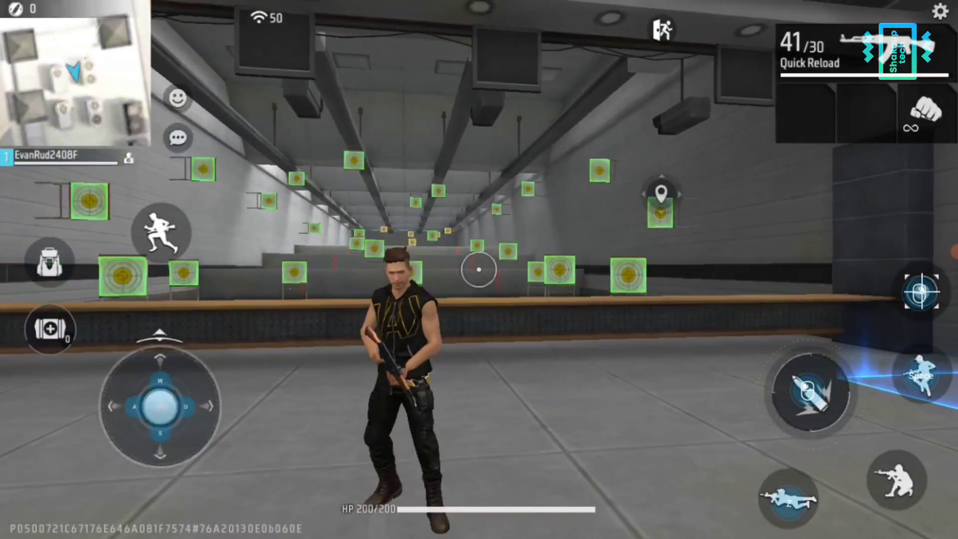
key("d")
key("a")
key("d")
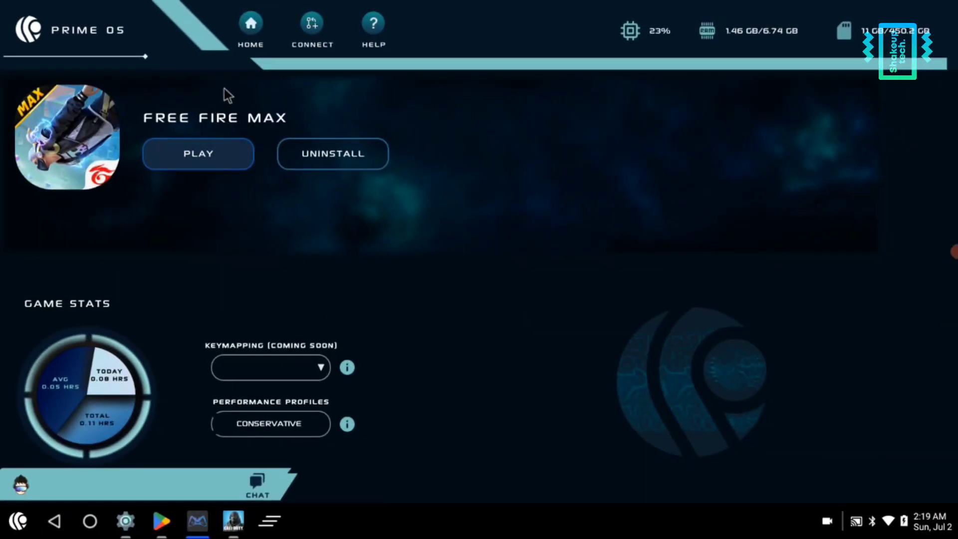
View the Hill Climb Racing 2 and Subway Surf game pages, returning to the Game Center home after each
left_click(247, 26)
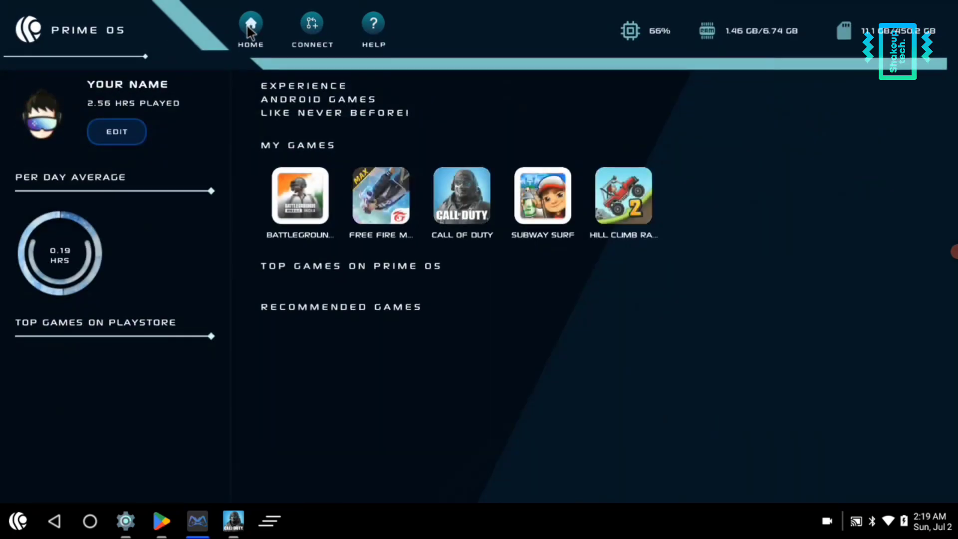
left_click(632, 207)
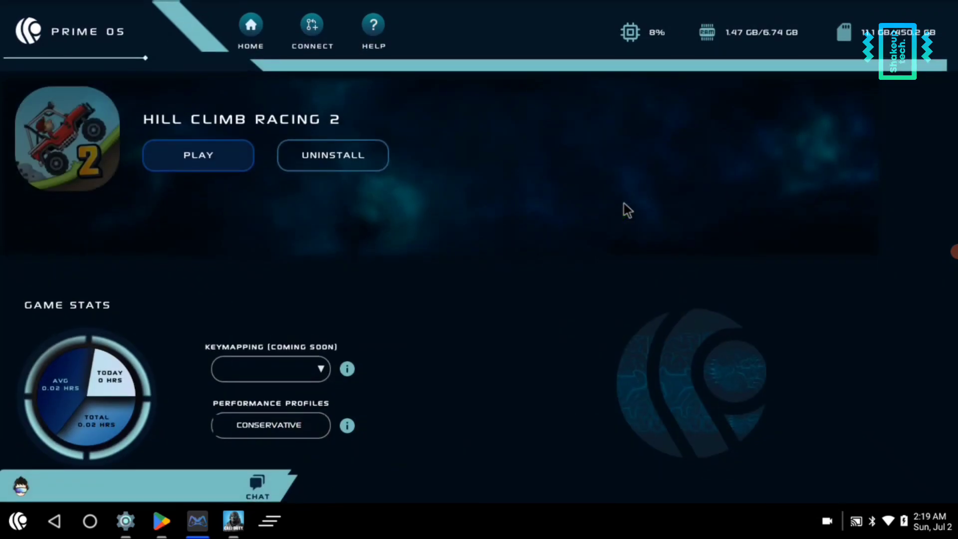
left_click(227, 155)
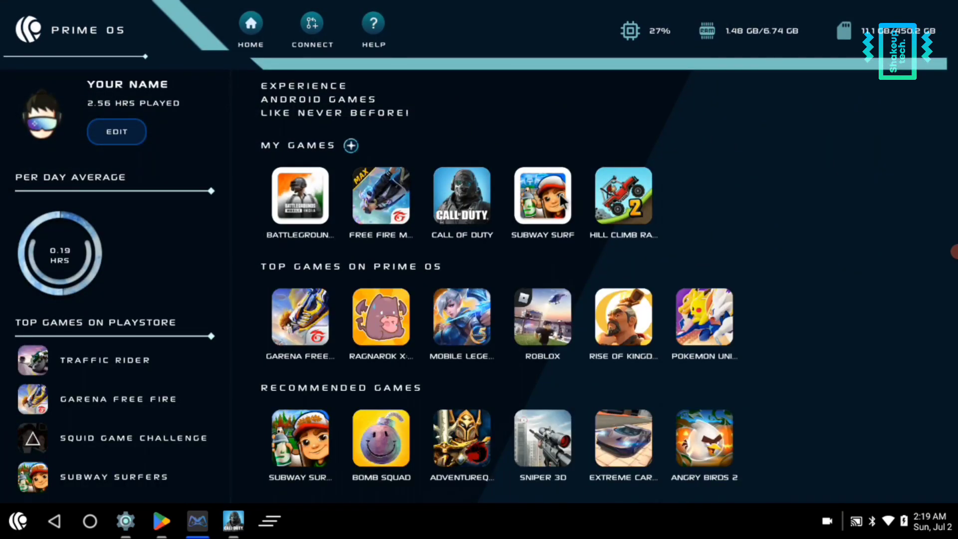
left_click(562, 200)
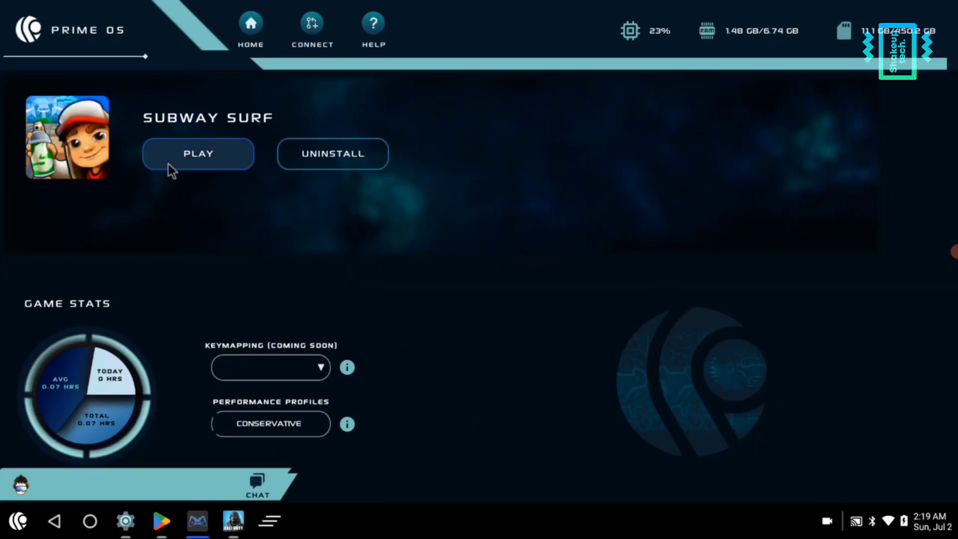
left_click(244, 30)
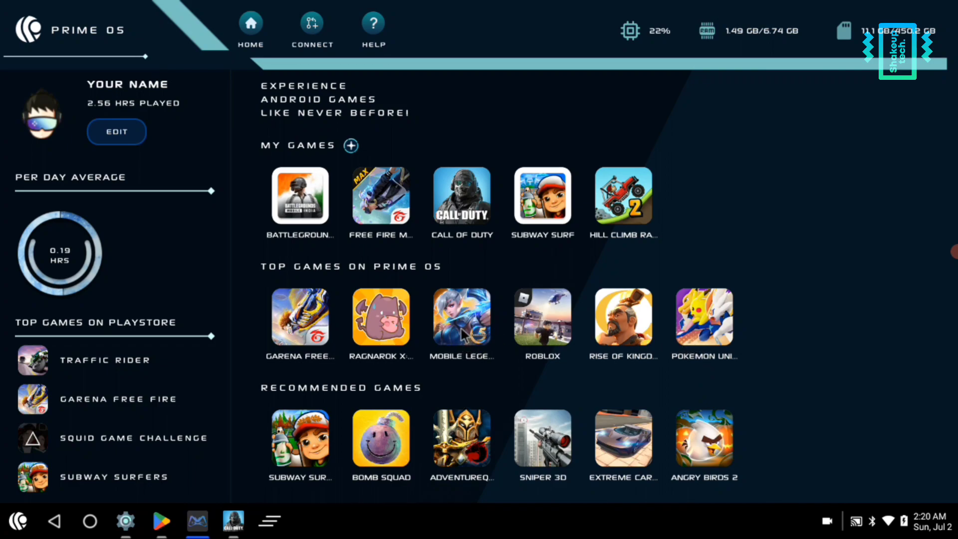
scroll(75, 406, "down", 1)
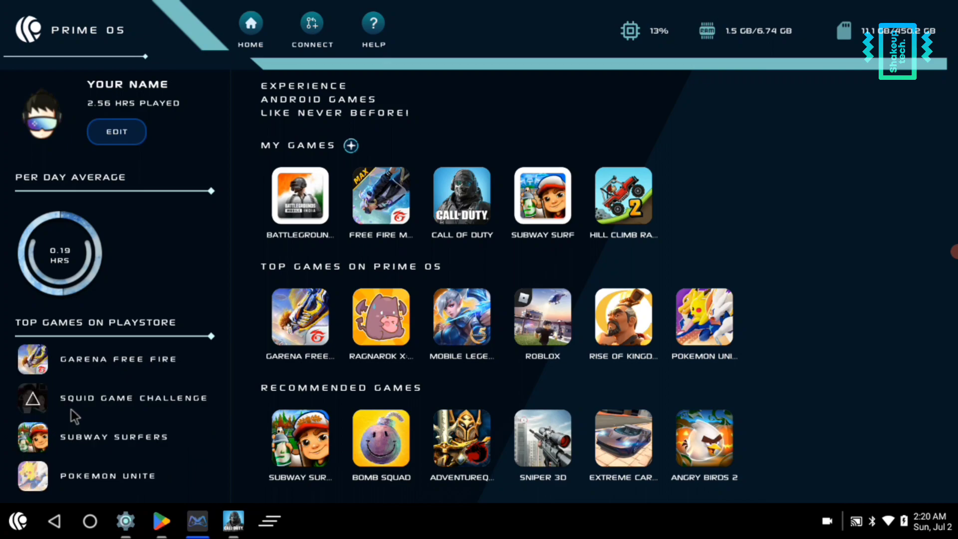
scroll(95, 399, "up", 1)
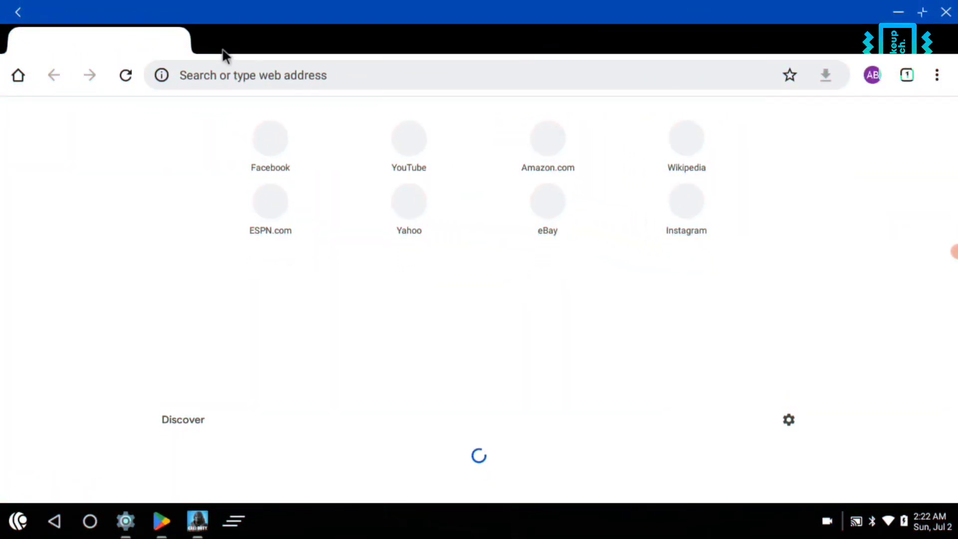
Bring Chrome's Play Store page up maximized and uninstall all of Chrome's updates
left_click(922, 12)
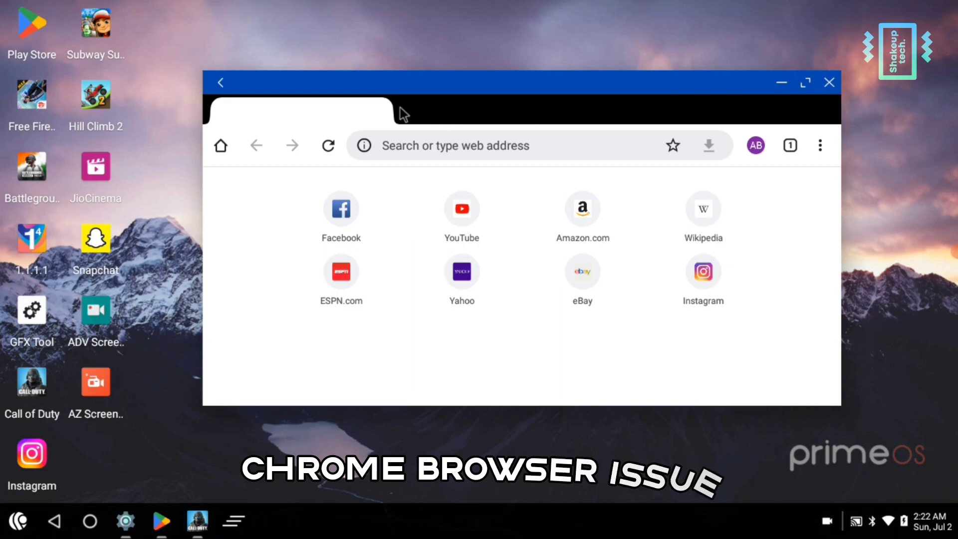
left_click(828, 83)
left_click(18, 521)
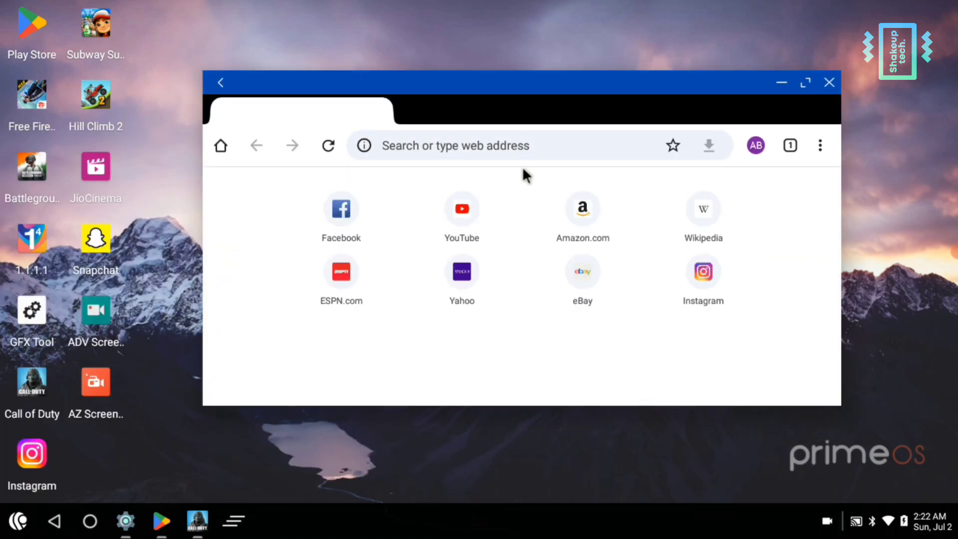
left_click(820, 145)
left_click(771, 109)
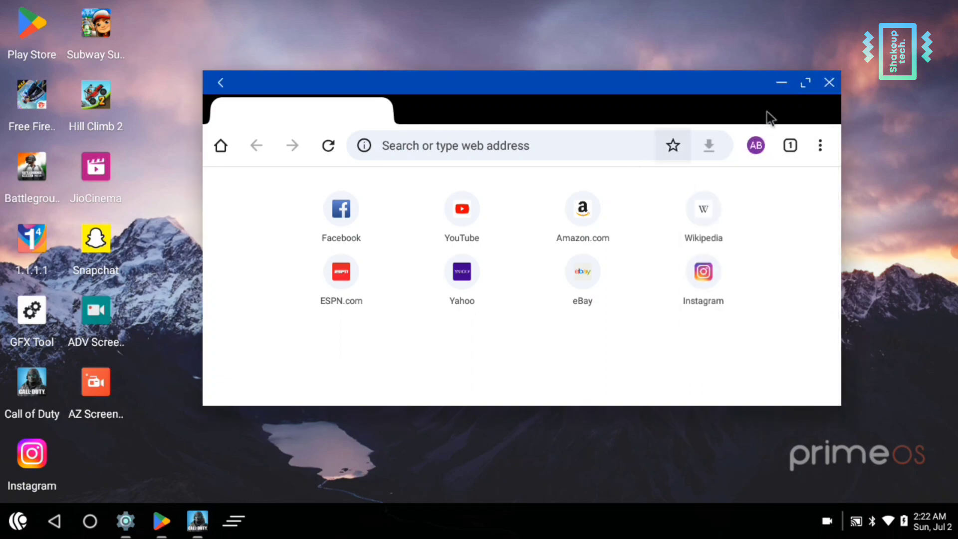
left_click(805, 83)
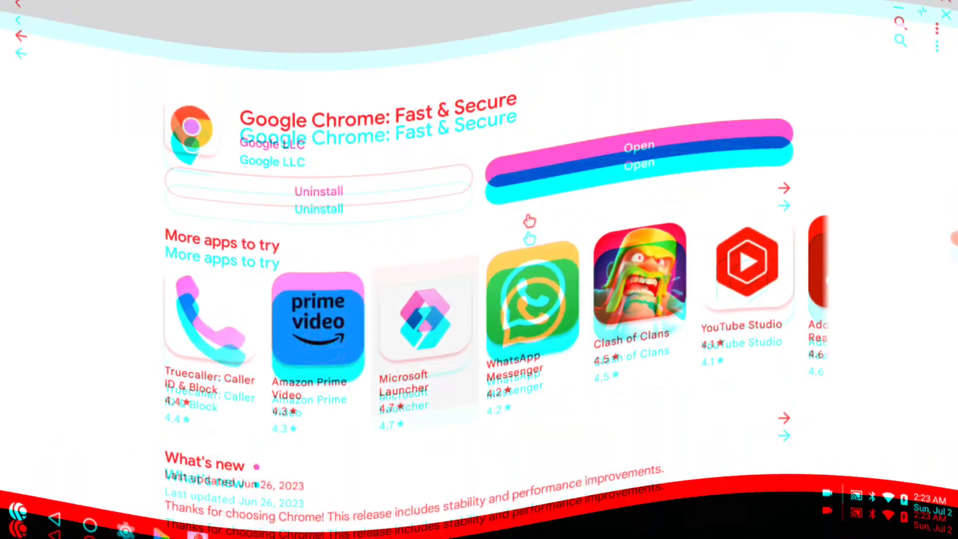
left_click(364, 169)
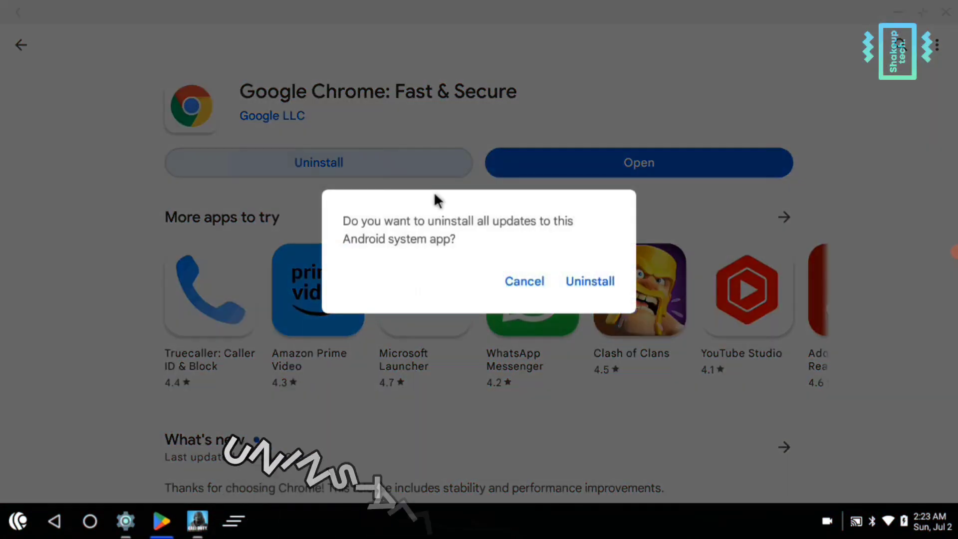
left_click(573, 280)
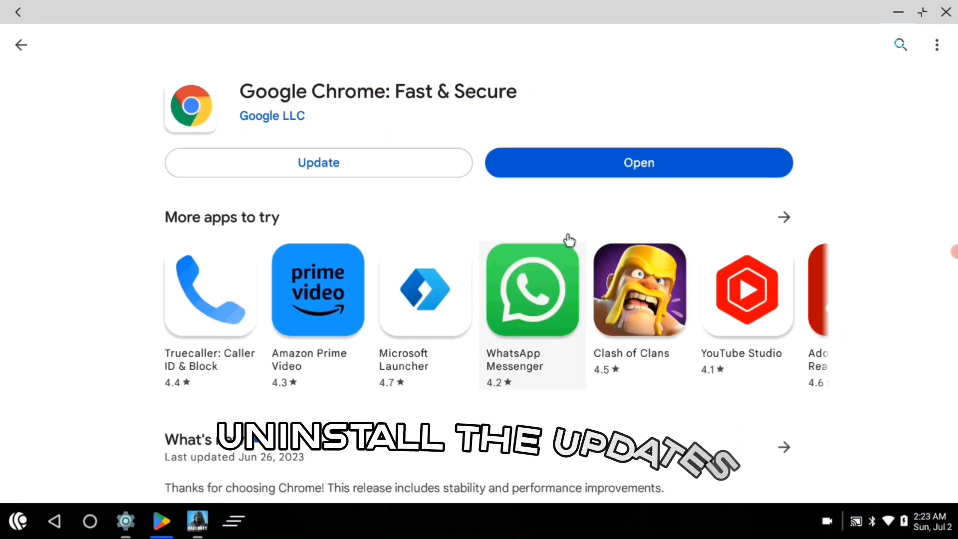
Launch Chrome and complete first-run setup with 'Help make Chrome better' unticked
left_click(596, 162)
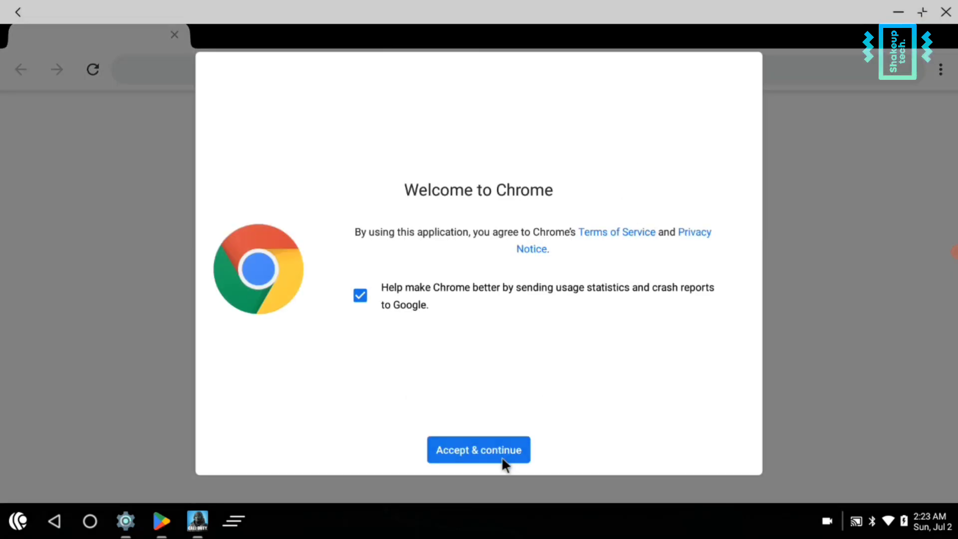
left_click(439, 288)
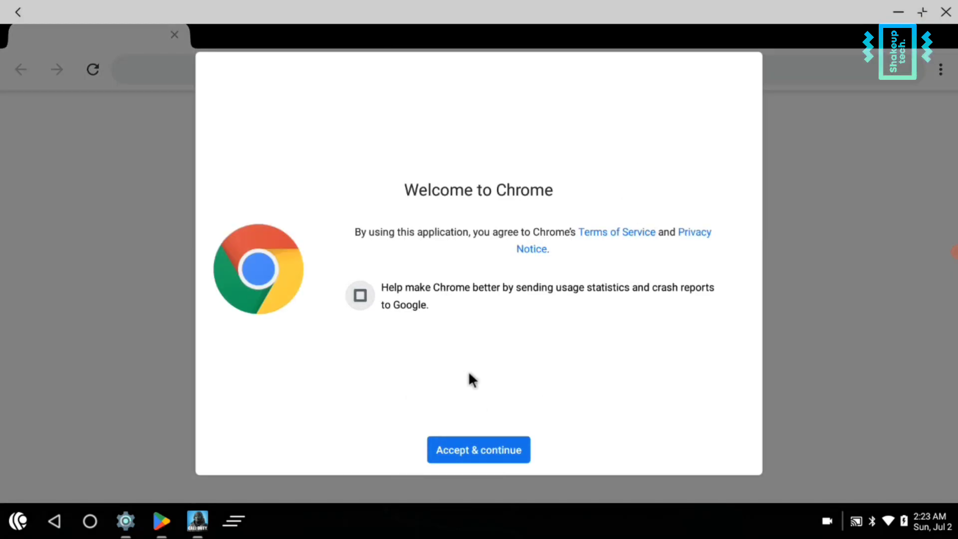
left_click(482, 454)
left_click(706, 447)
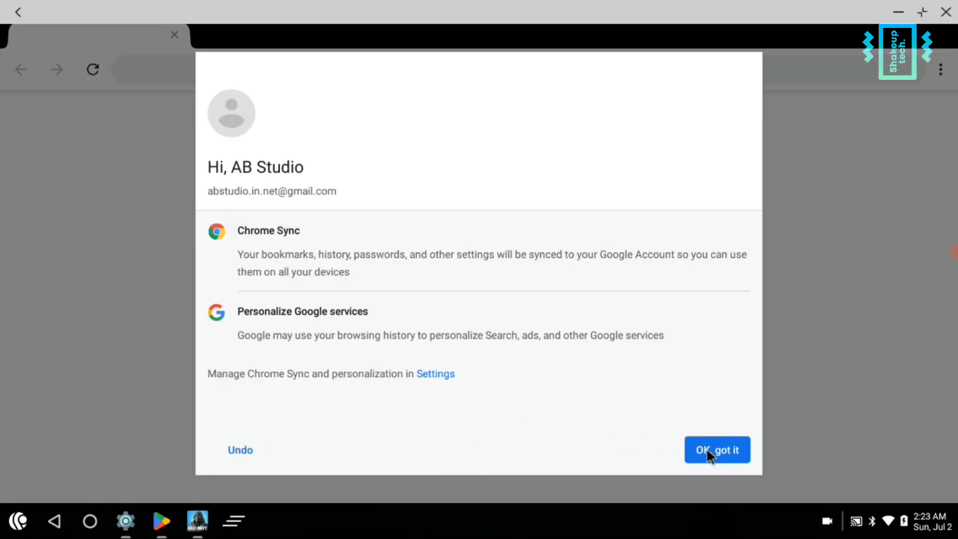
left_click(707, 449)
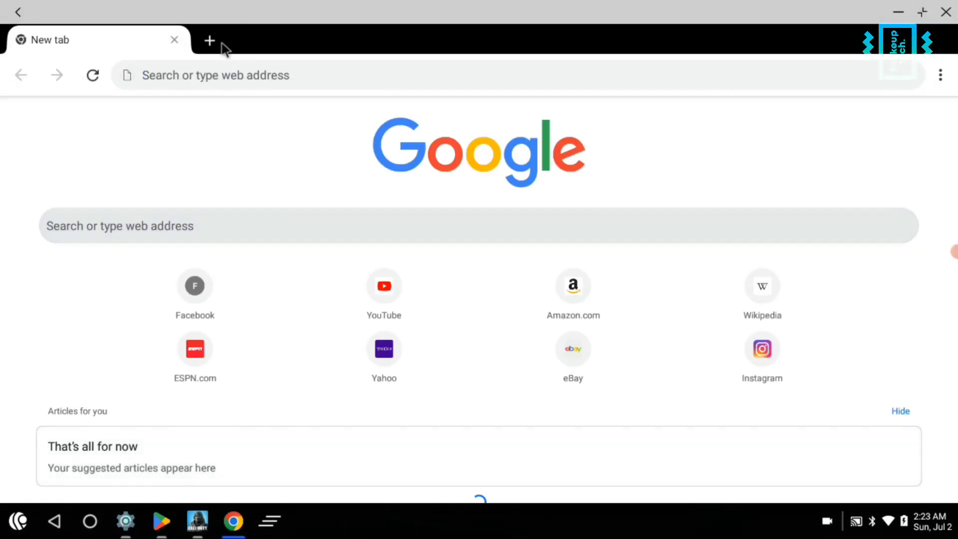
Minimize Chrome and the Play Store page to show the desktop
scroll(714, 209, "down", 2)
scroll(713, 209, "up", 2)
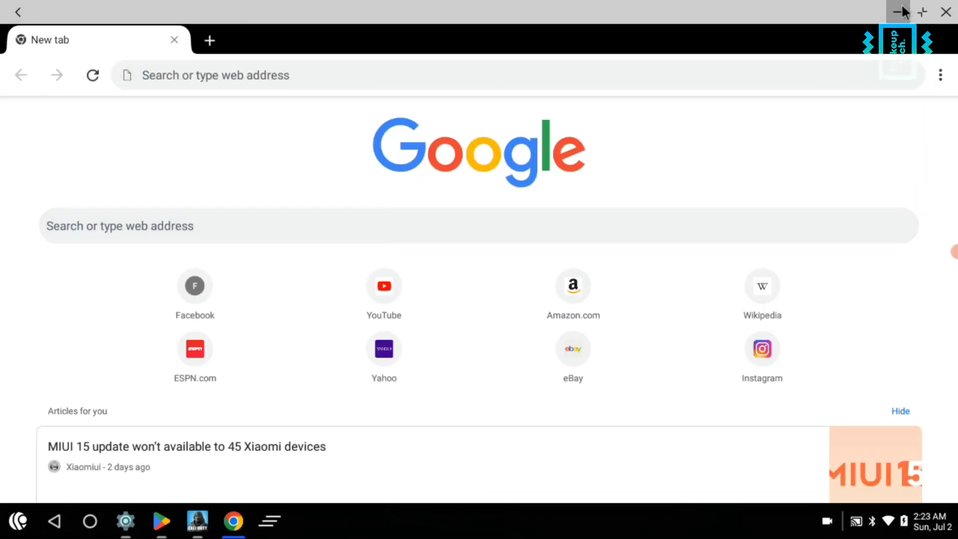
left_click(902, 11)
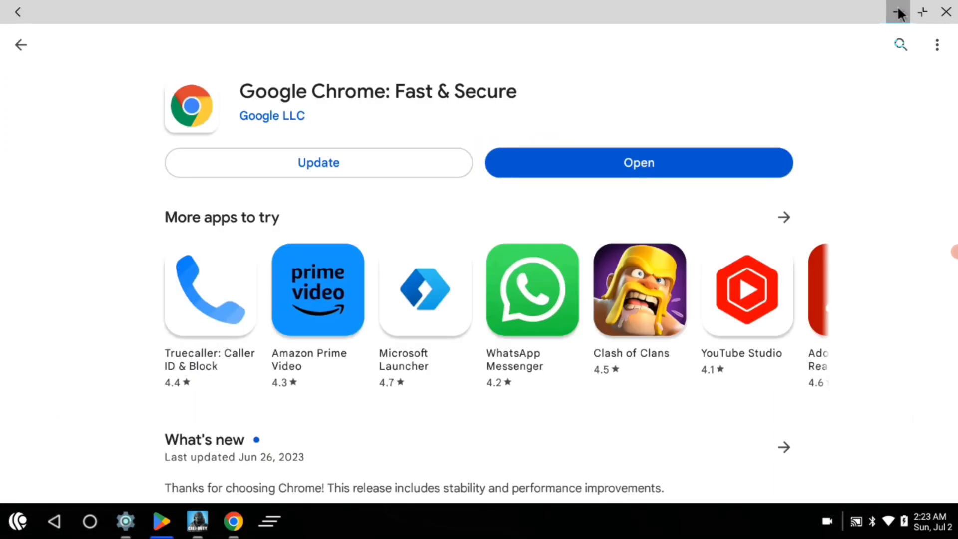
left_click(898, 11)
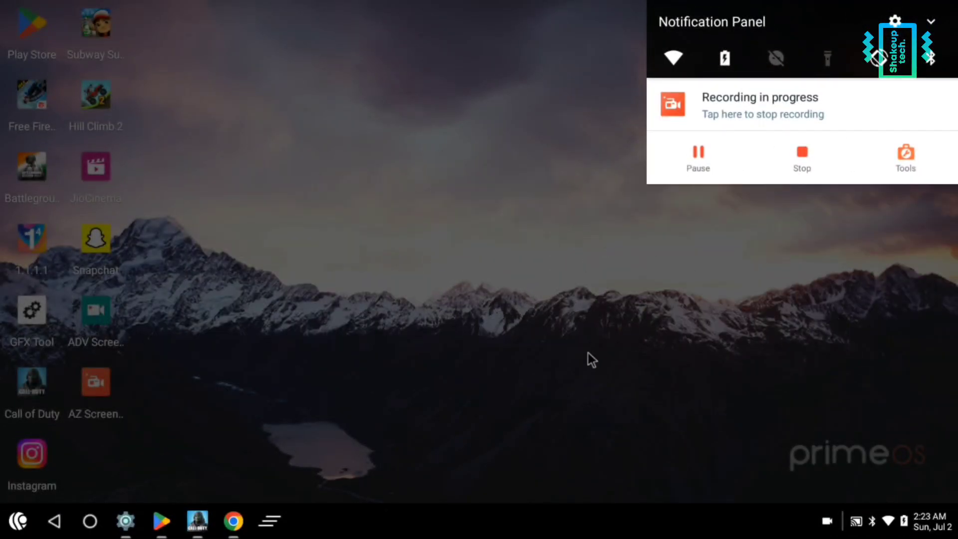
On primeos.in/download, choose Device x86 and Version PrimeOS 0.6.1 Android 7 Mainline(x86)
left_click(588, 353)
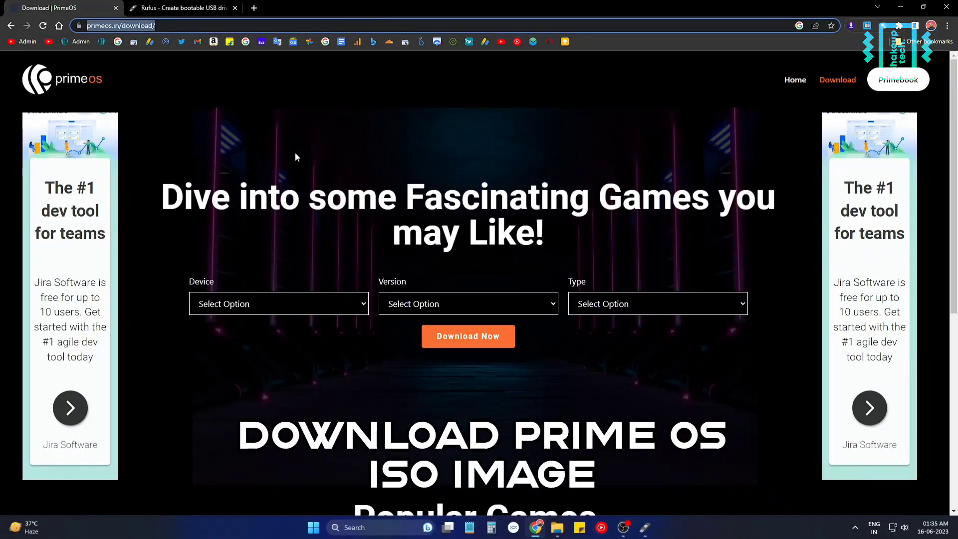
left_click(292, 167)
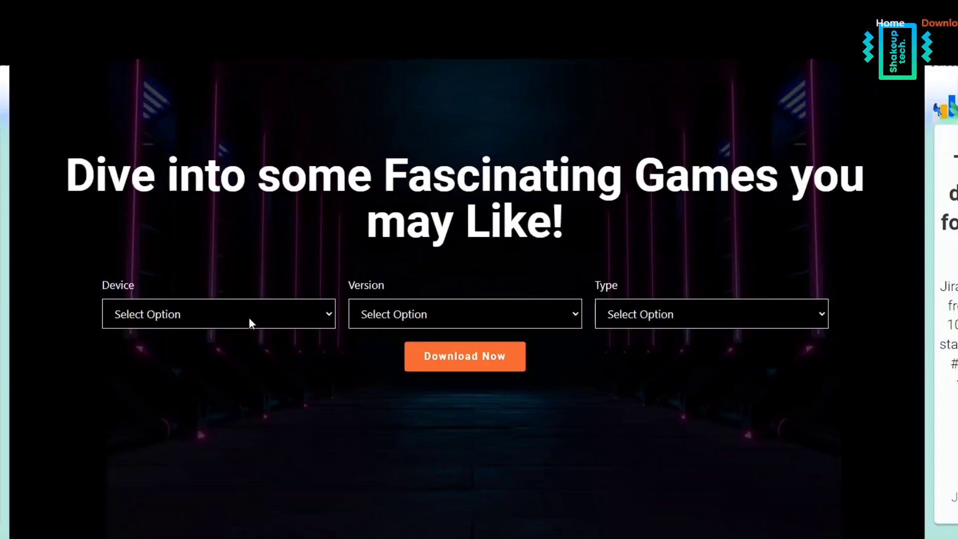
left_click(302, 309)
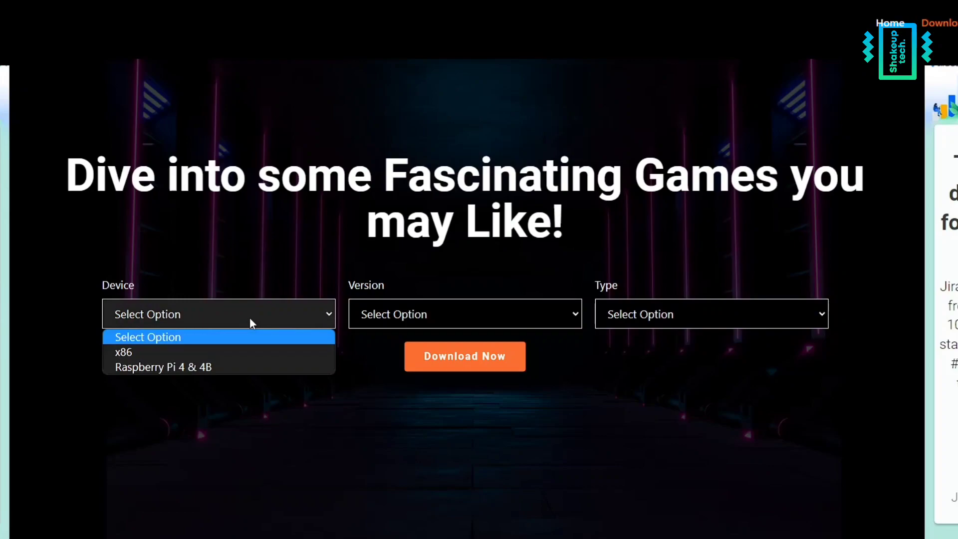
left_click(239, 351)
left_click(423, 310)
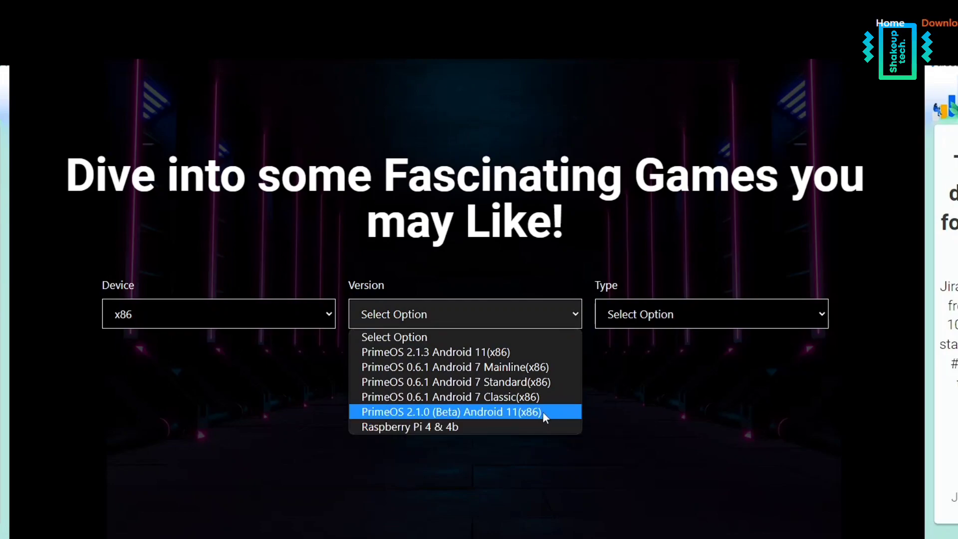
left_click(538, 371)
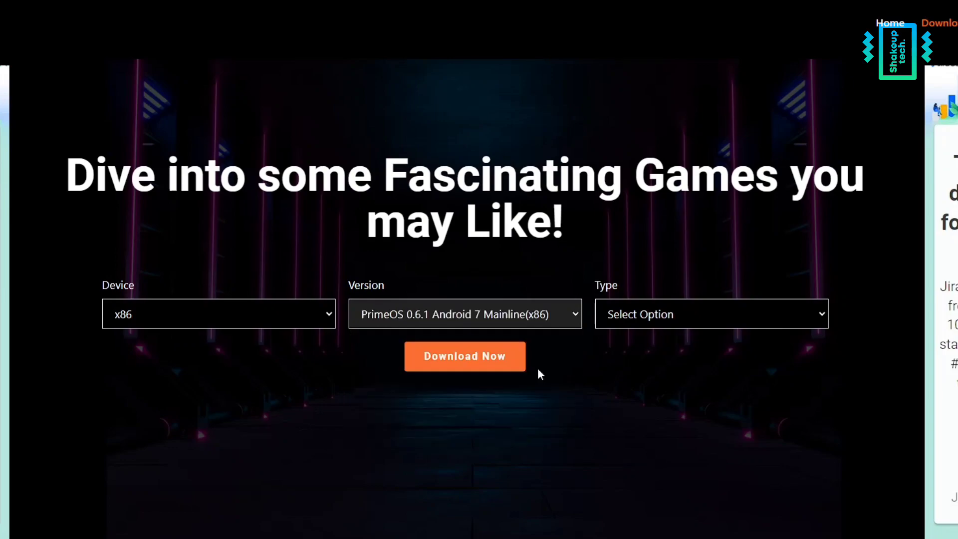
Set the download type to .ISO and start the download
left_click(637, 317)
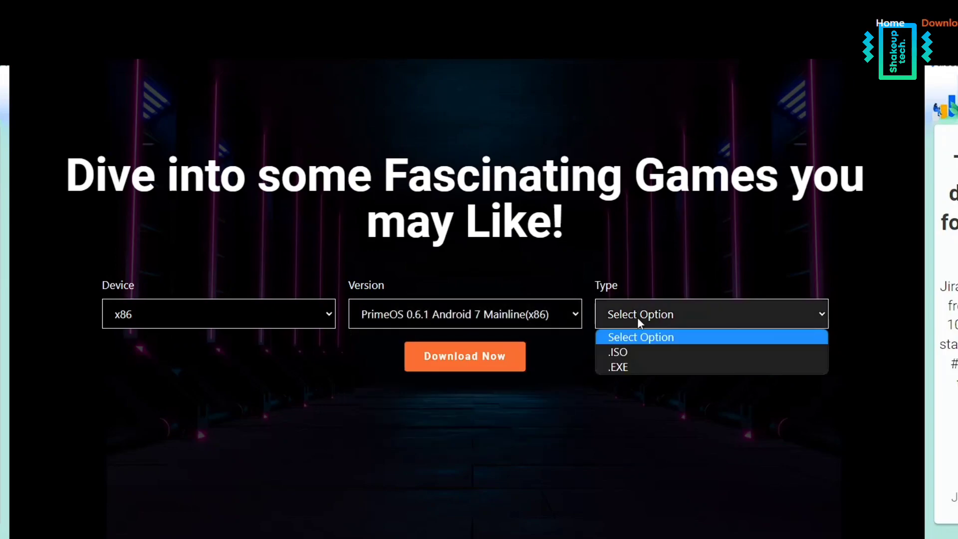
left_click(650, 353)
left_click(504, 354)
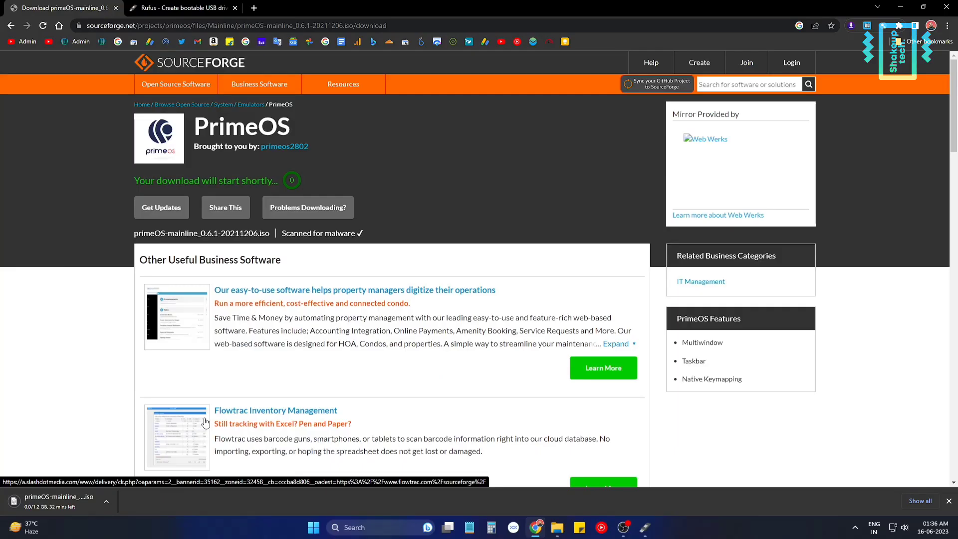
Scroll the Rufus site to its Download table and close the PrimeOS ISO download-complete popup
left_click(184, 6)
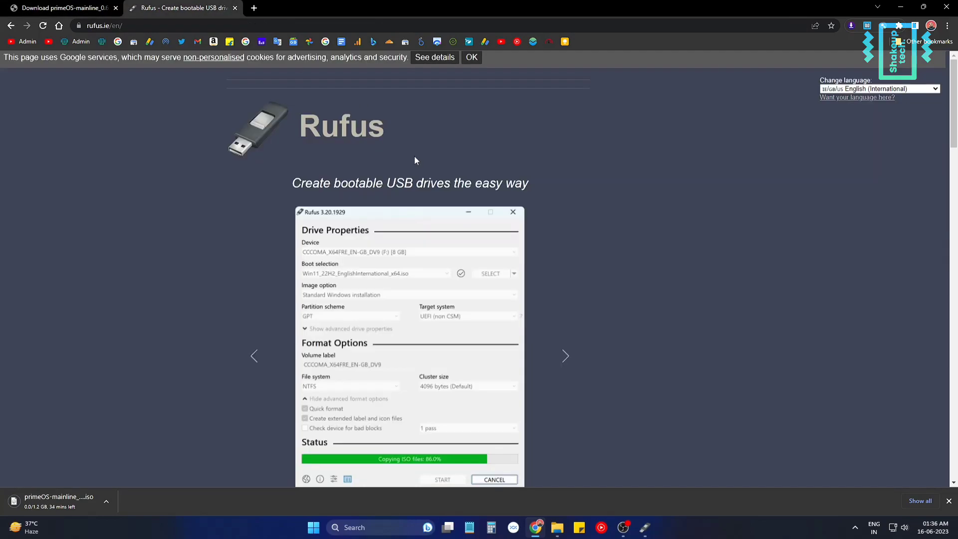
scroll(418, 168, "down", 6)
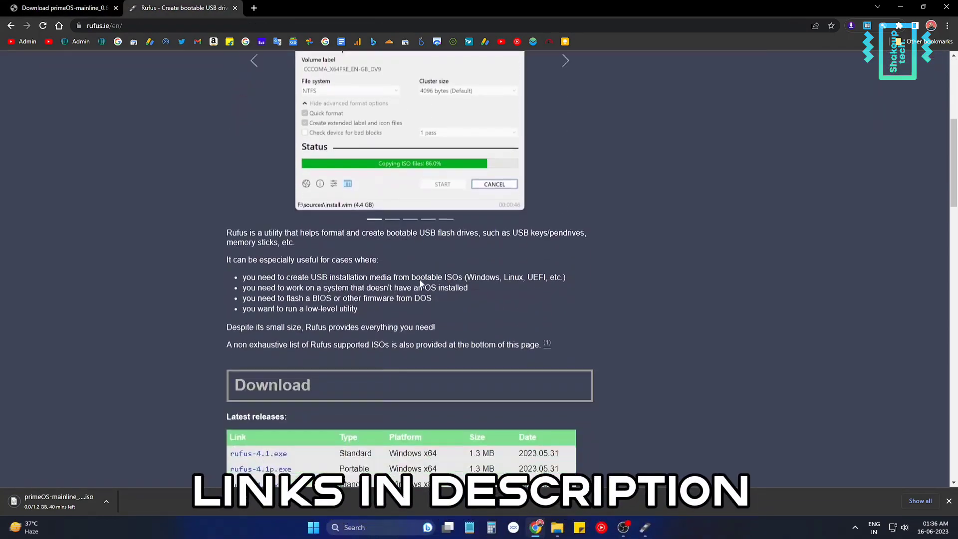
scroll(420, 279, "down", 4)
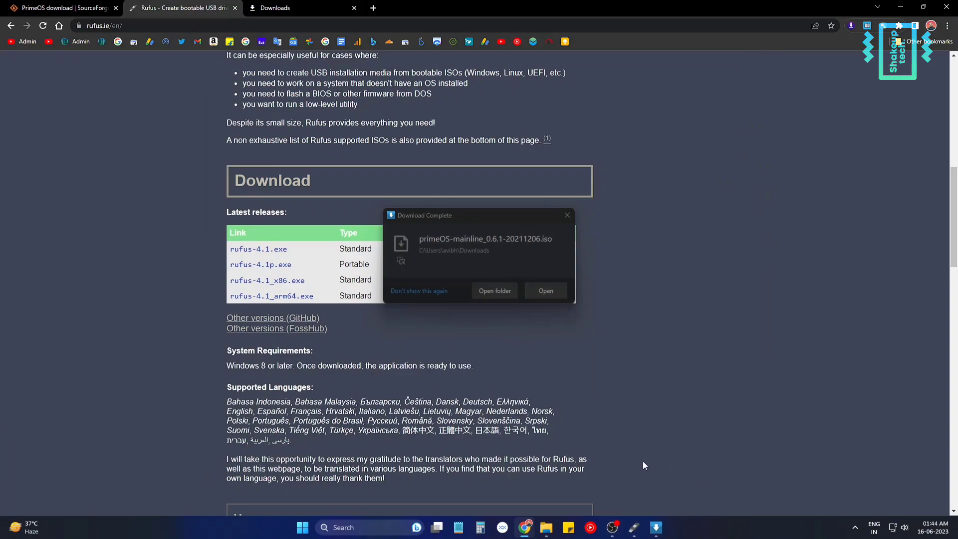
left_click(564, 220)
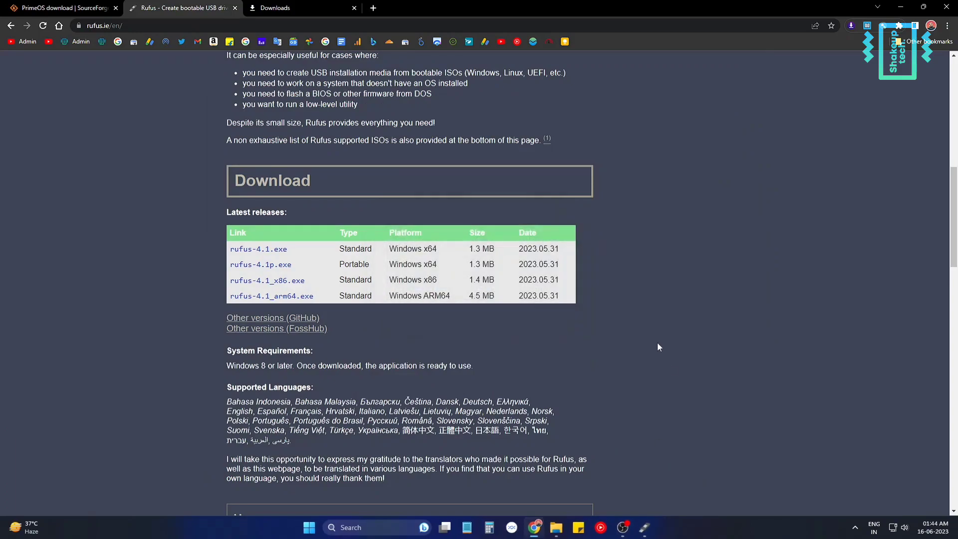
Load primeOS-mainline_0.6.1-20211206.iso into Rufus and set the partition scheme to GPT
left_click(644, 528)
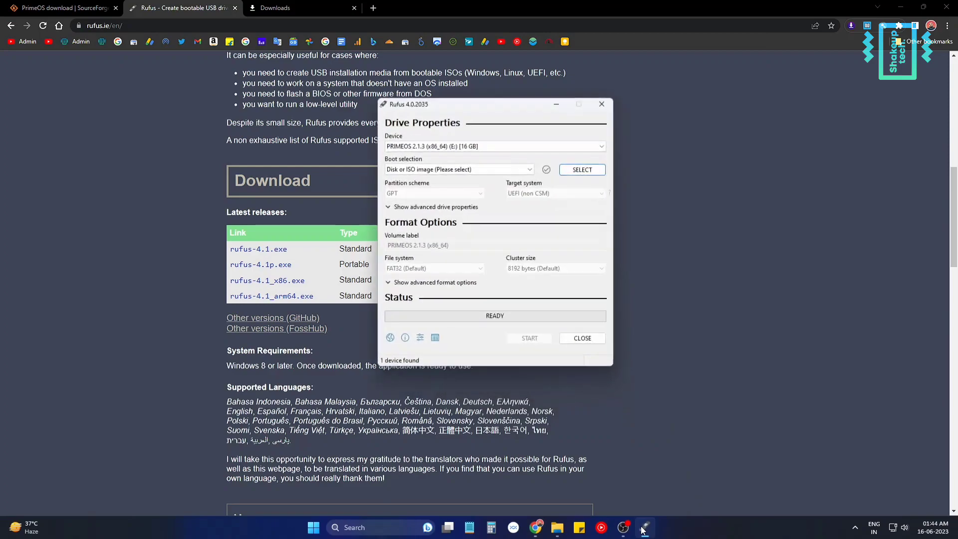
left_click_drag(476, 109, 459, 139)
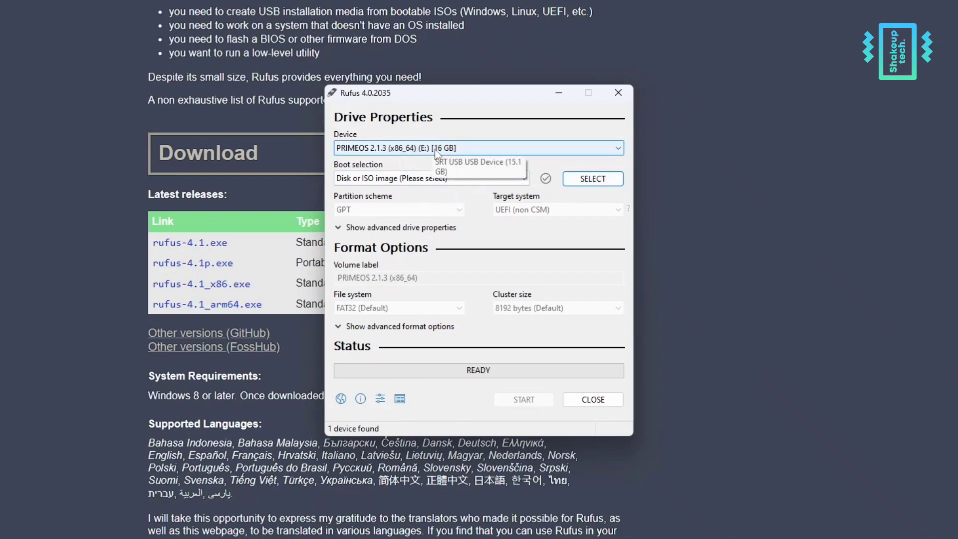
left_click(581, 180)
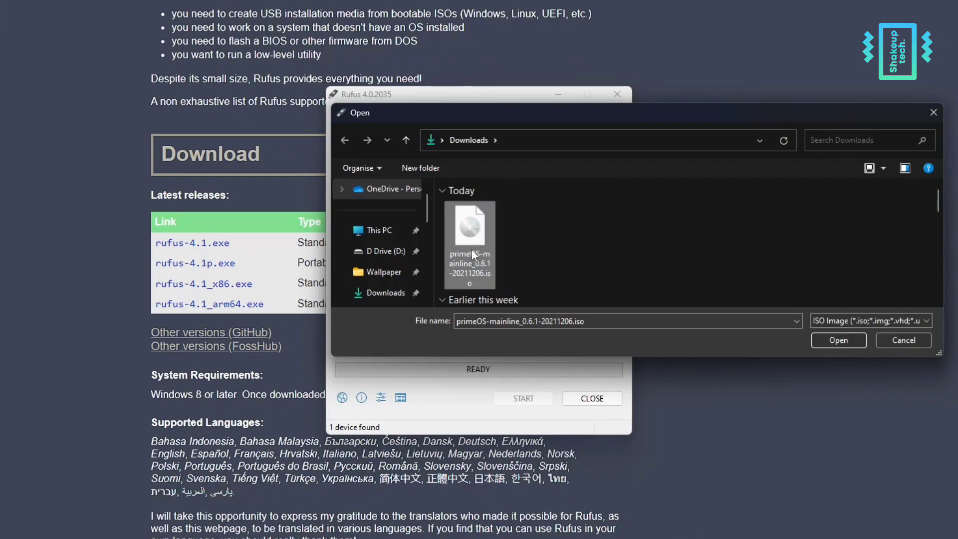
left_click(828, 340)
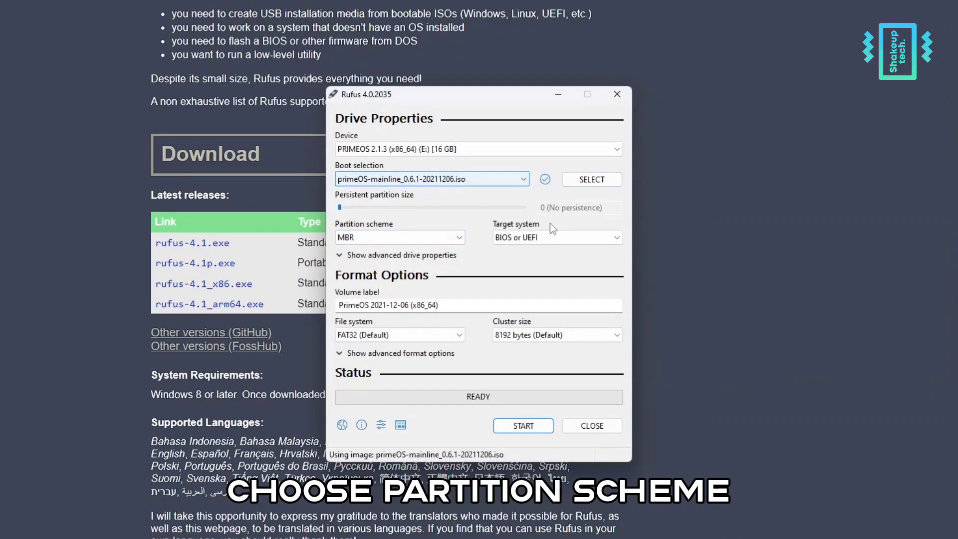
left_click(392, 237)
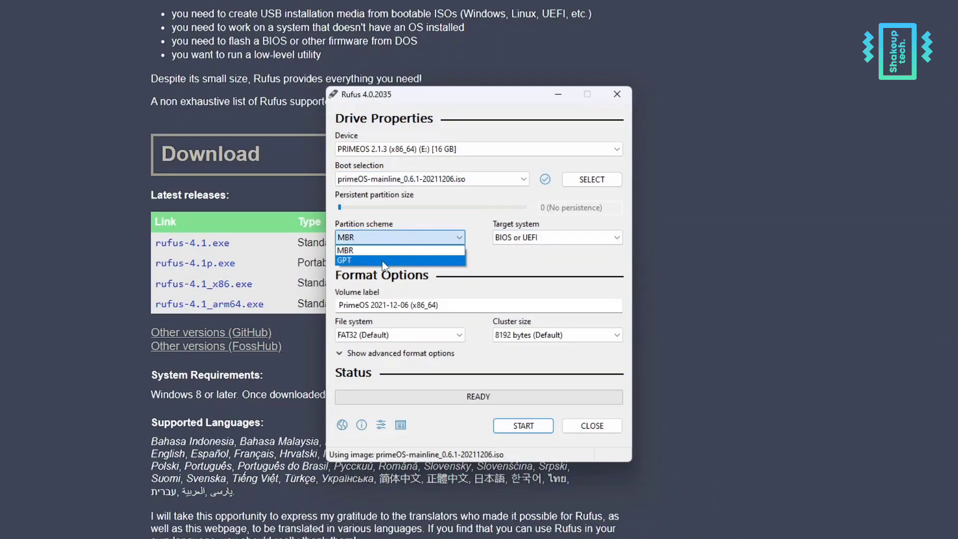
left_click(383, 256)
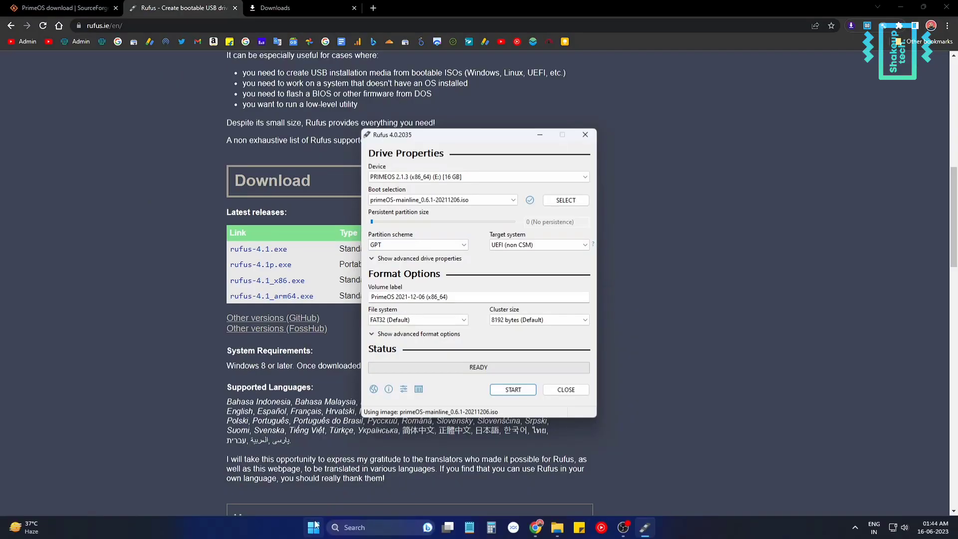
right_click(313, 528)
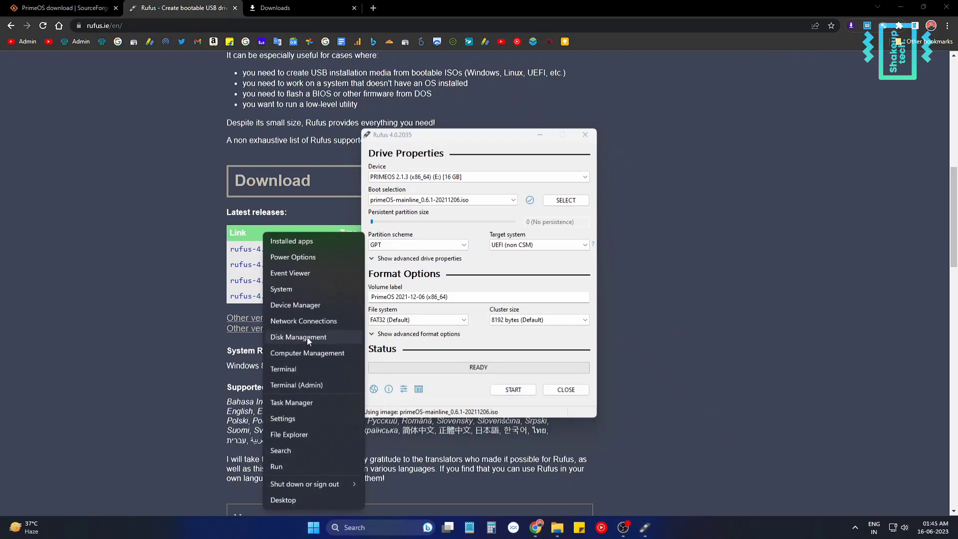
left_click(307, 337)
left_click_drag(245, 64, 477, 127)
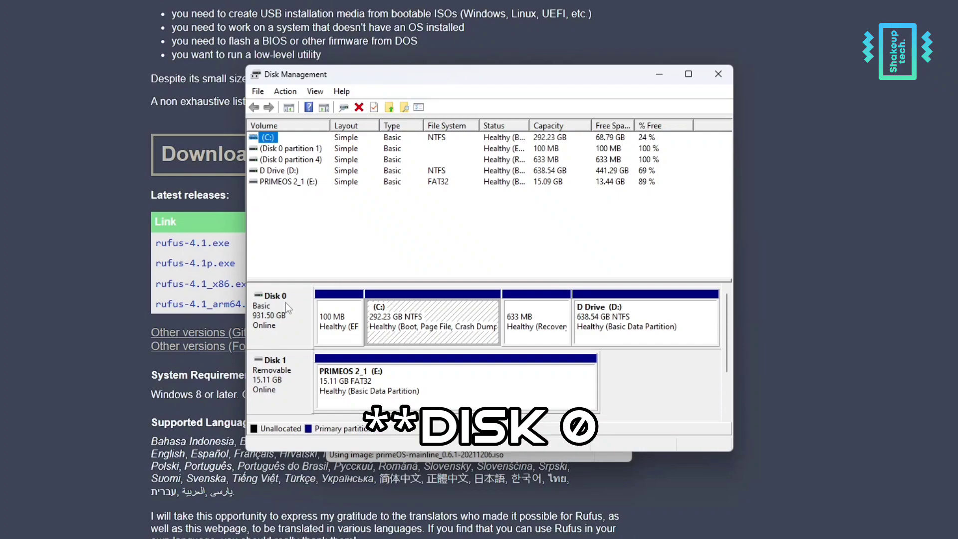
right_click(279, 308)
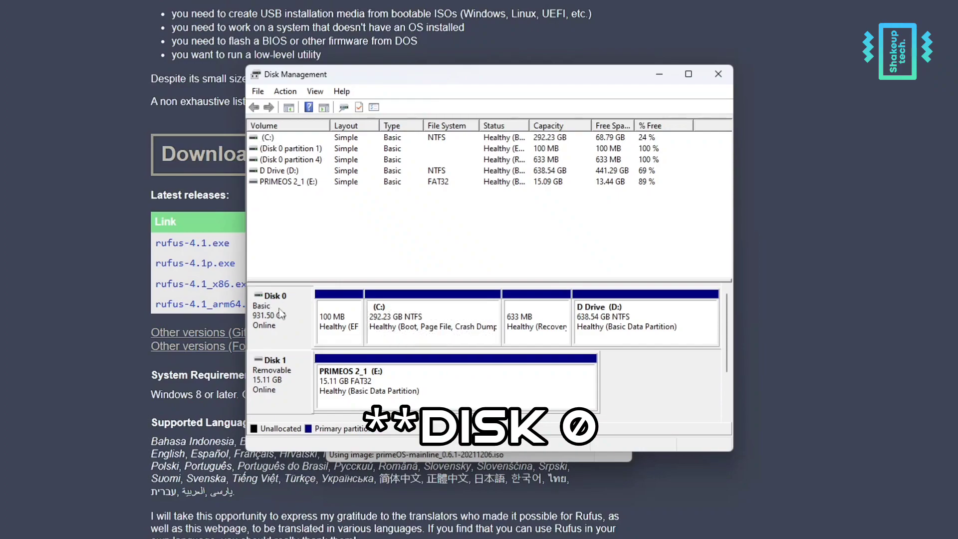
left_click(324, 429)
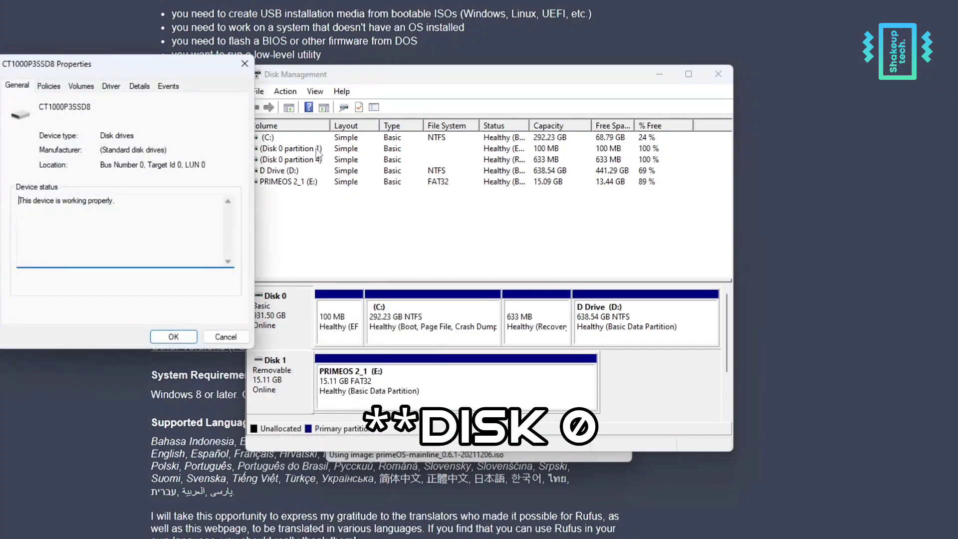
left_click_drag(195, 67, 538, 130)
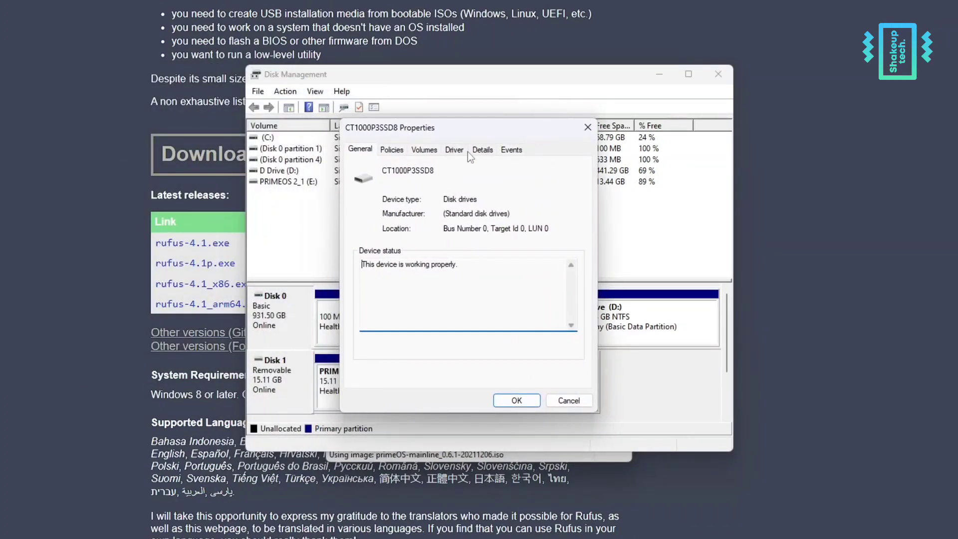
left_click(423, 149)
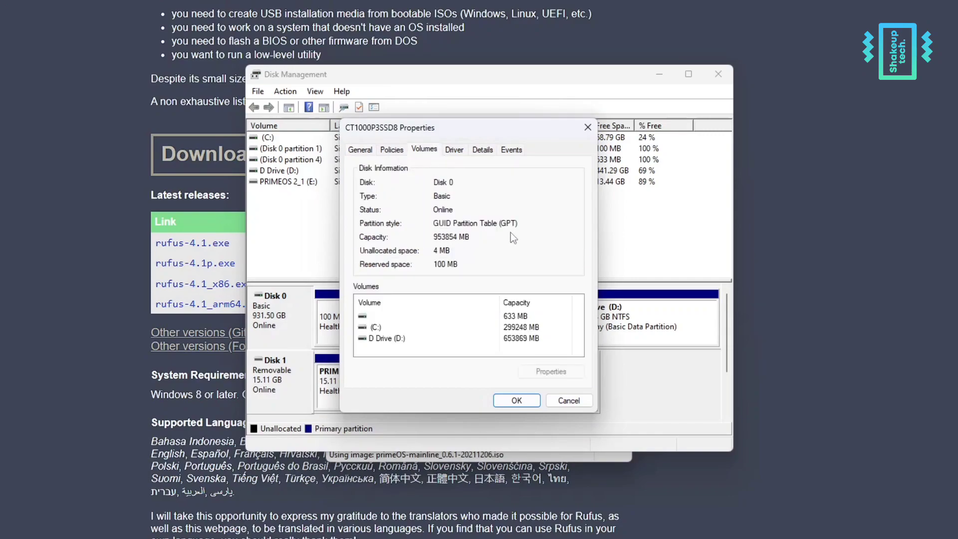
left_click(522, 402)
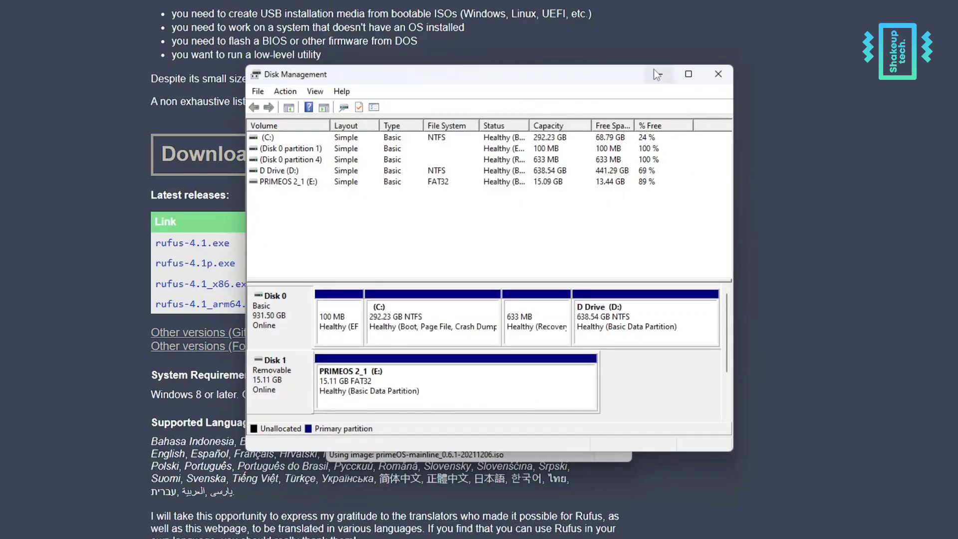
left_click(718, 75)
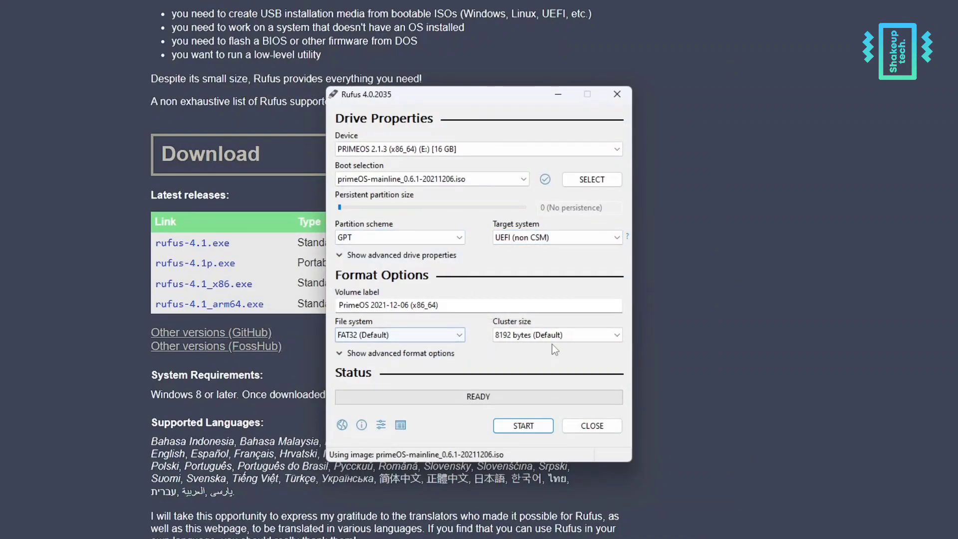
Start writing the ISO in ISO Image mode and accept erasing the 16 GB USB drive
left_click(527, 428)
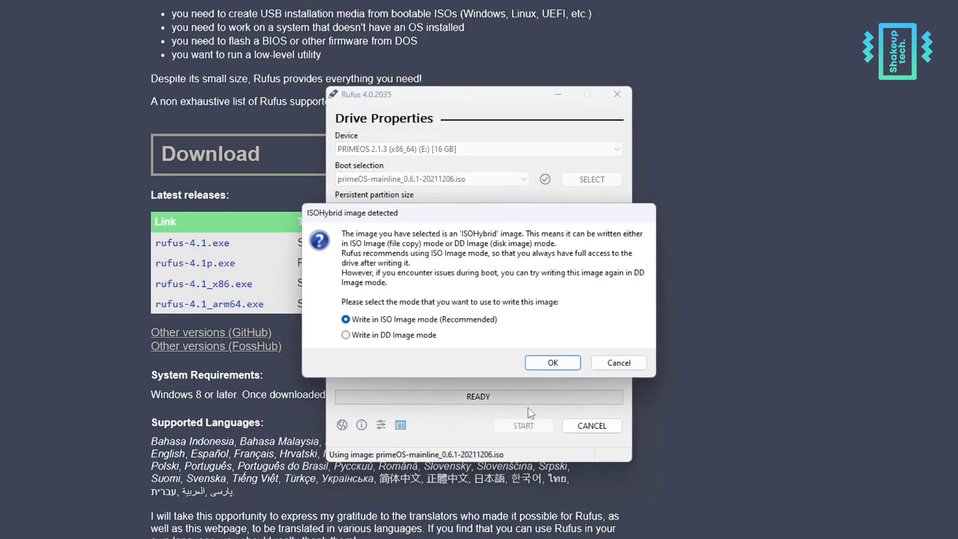
left_click(556, 359)
left_click(518, 310)
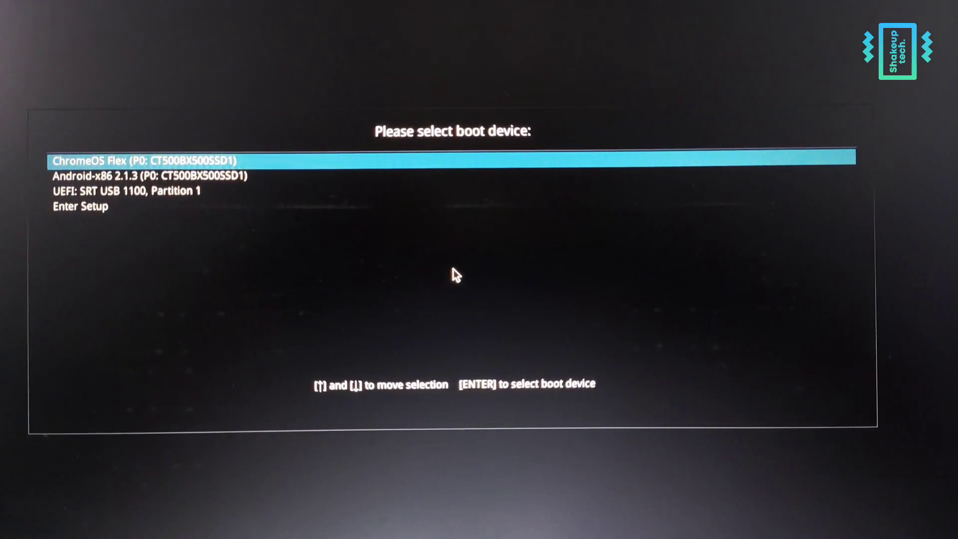
Boot from 'UEFI: SRT USB 1100, Partition 1' and select PrimeOS Installation in GRUB
key("Down")
key("Down")
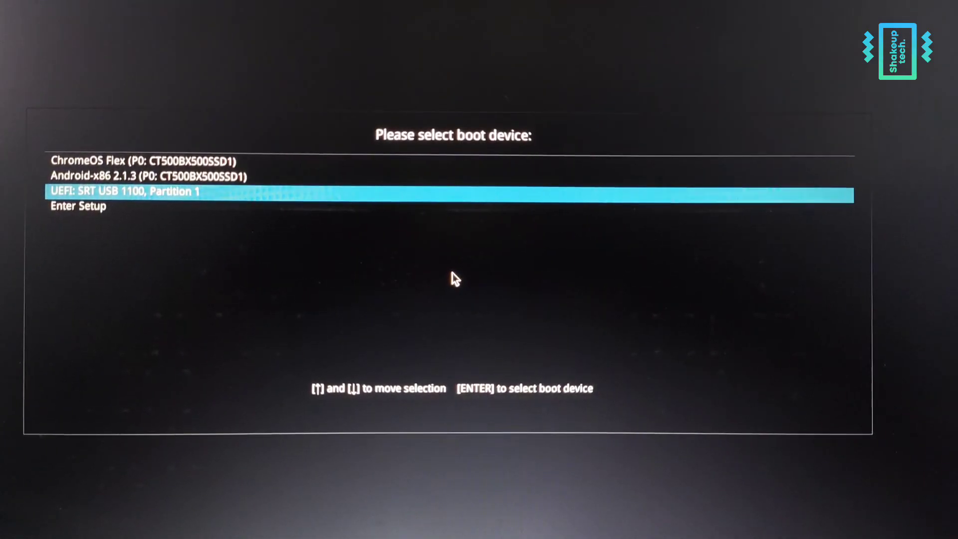
key("Return")
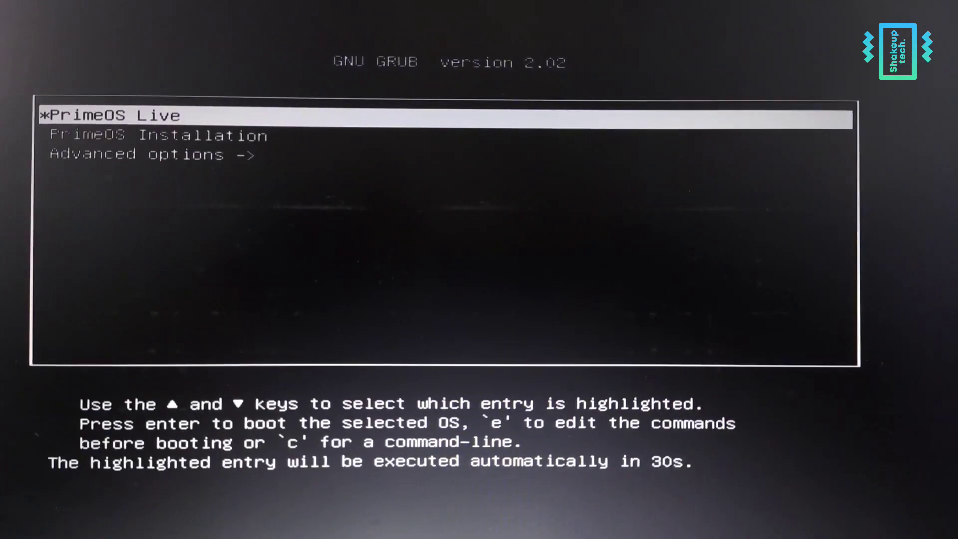
key("Down")
key("Down")
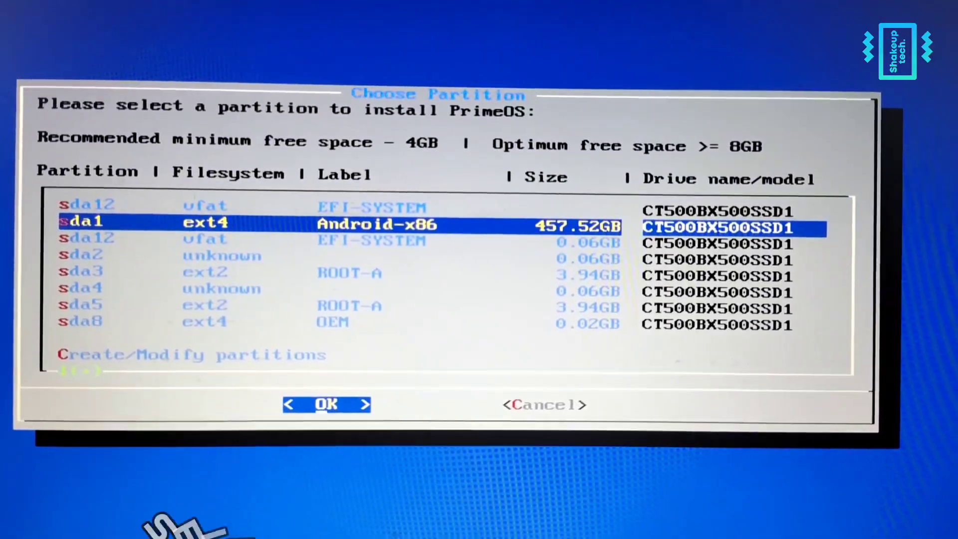
Choose the 457.52 GB sda1 partition as the install target
key("Up")
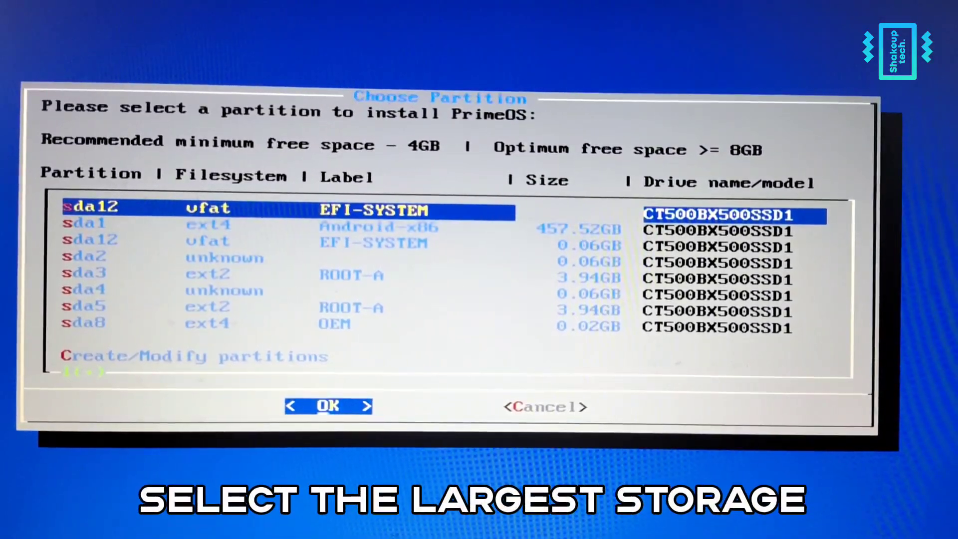
key("Down")
key("Down")
key("Up")
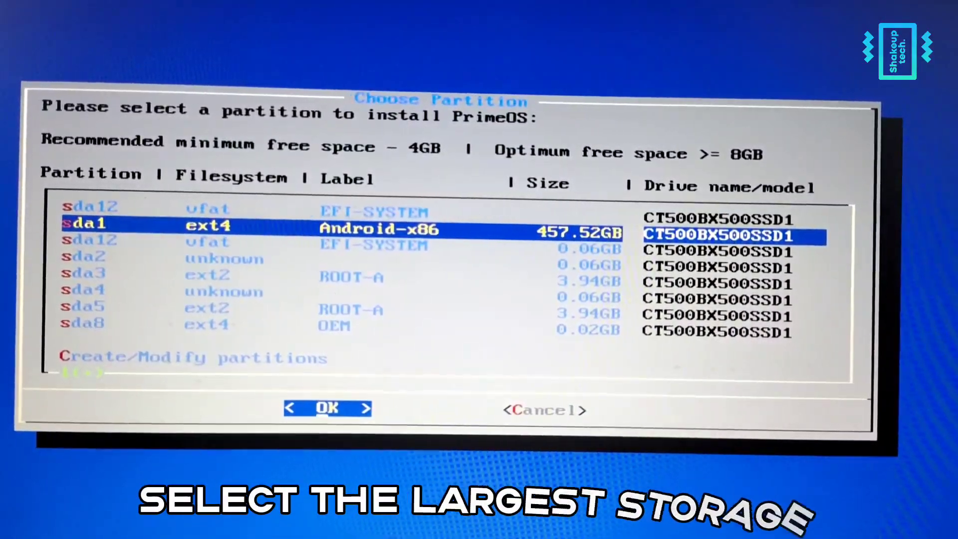
key("Return")
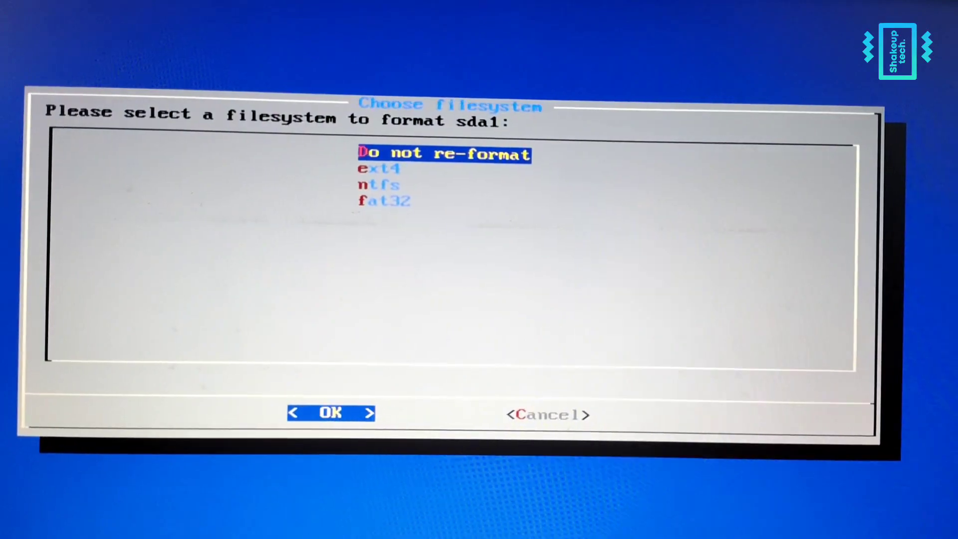
Format sda1 as ext4 and approve installing EFI GRUB2 to begin installation
key("Down")
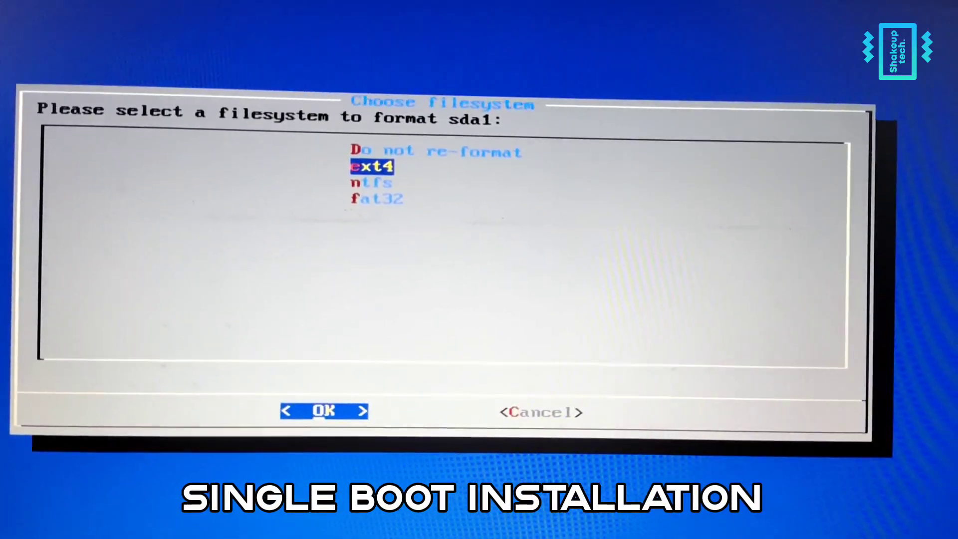
key("Return")
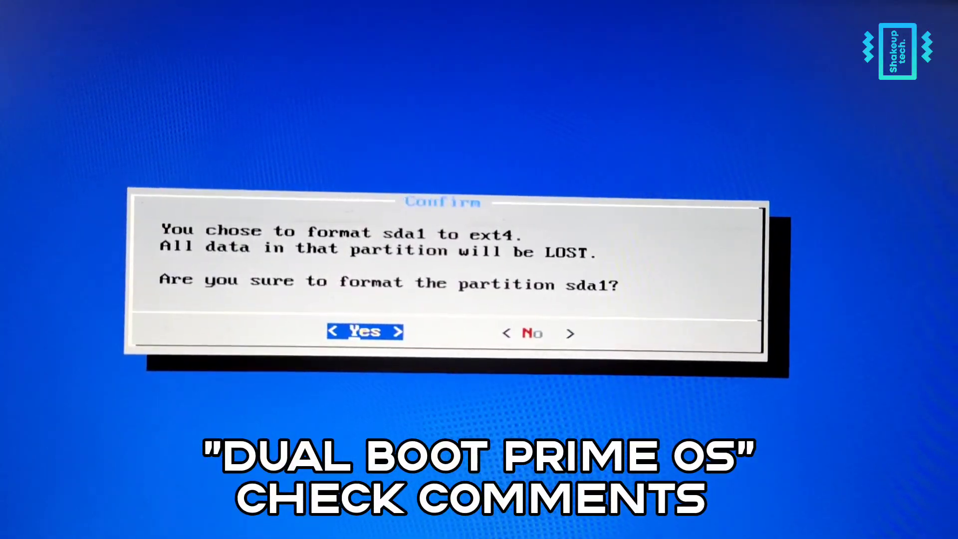
key("Return")
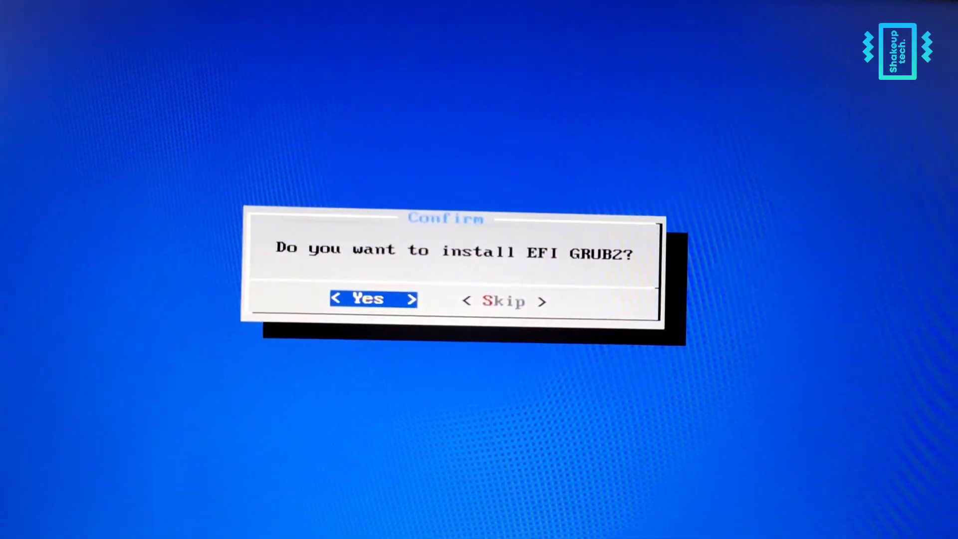
key("Return")
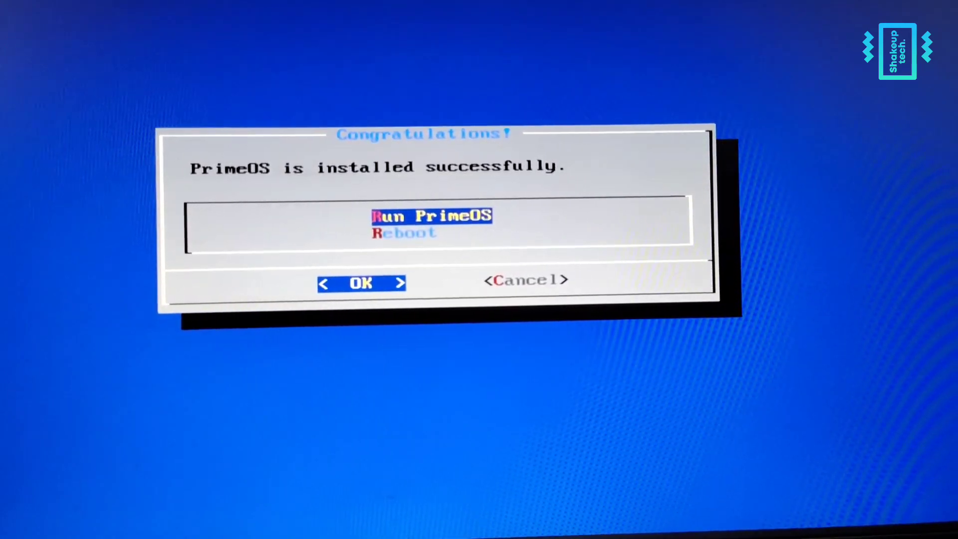
Reboot after installation and select the PrimeOS entry in the GRUB menu
key("Down")
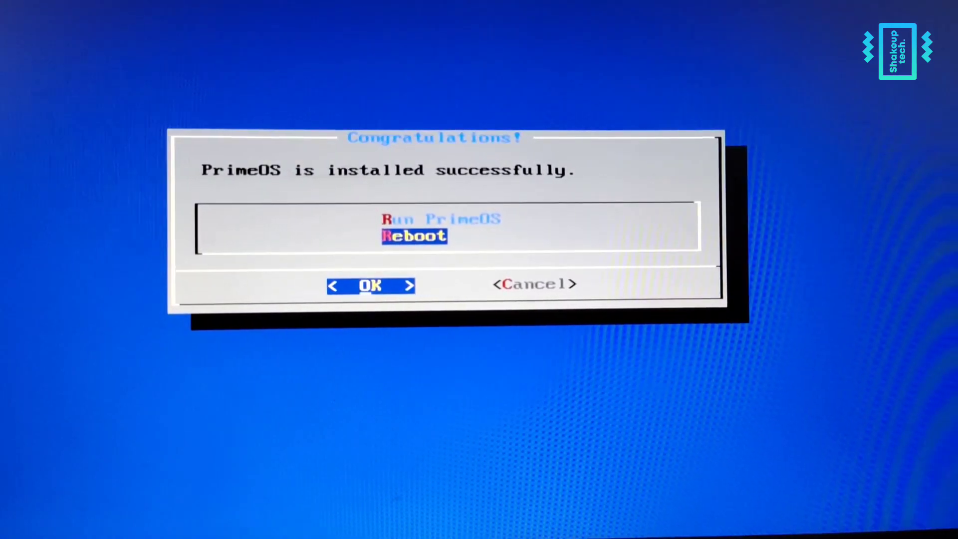
key("Return")
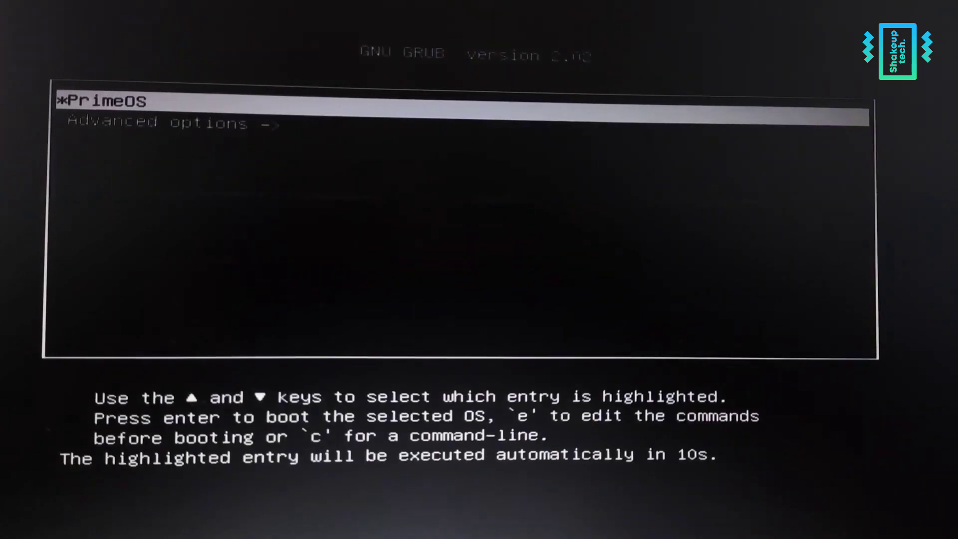
key("Down")
key("Up")
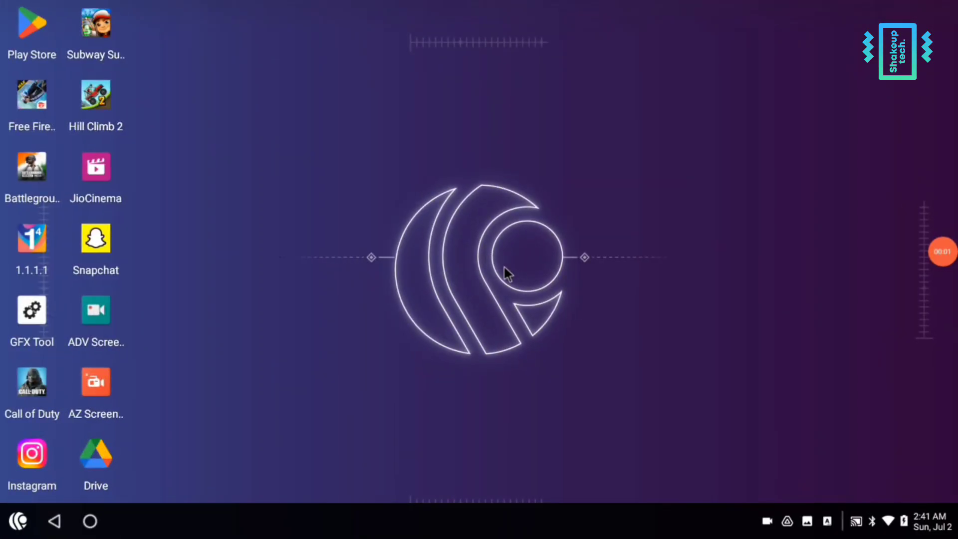
From the desktop's edit mode, open WALLPAPERS and preview grey circuit, teal circuit, then orange polygon
left_click(503, 274)
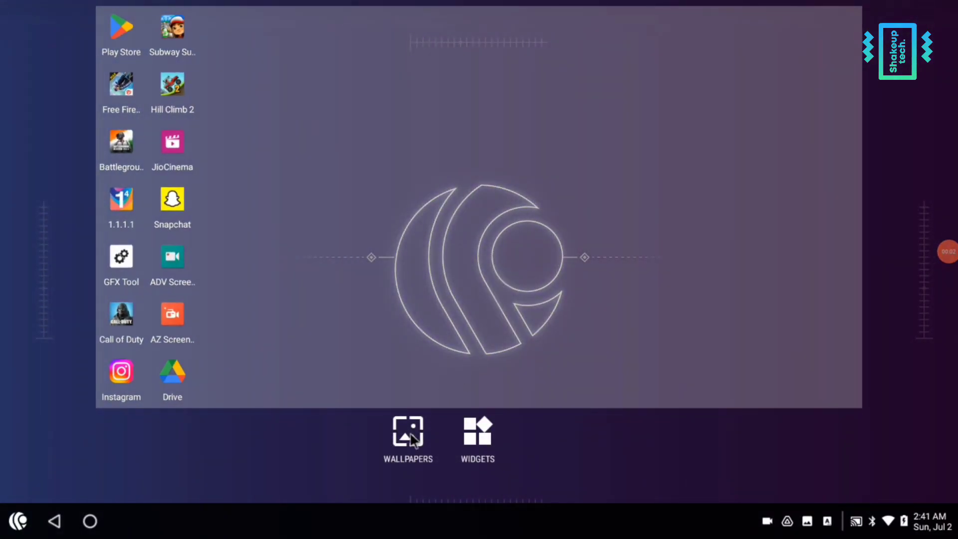
left_click(410, 432)
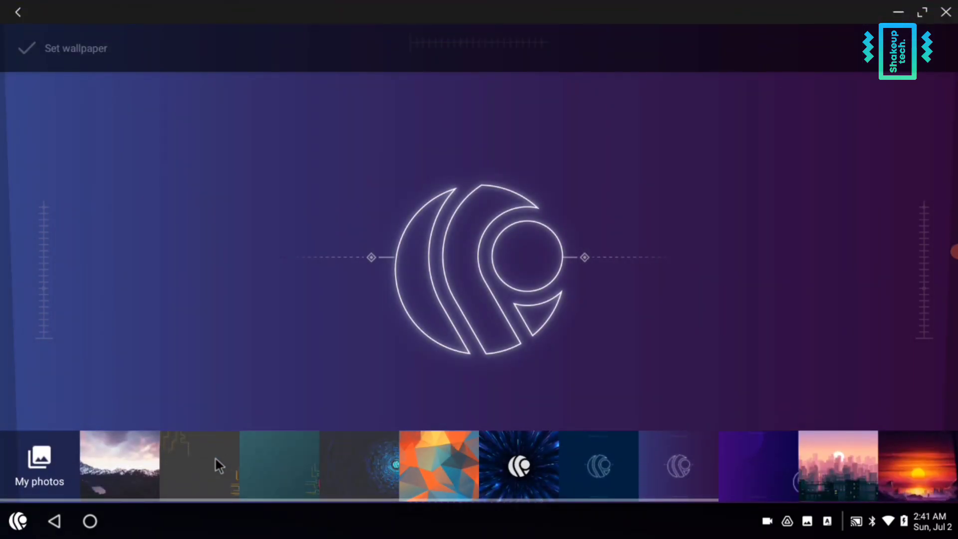
left_click(193, 472)
left_click(262, 467)
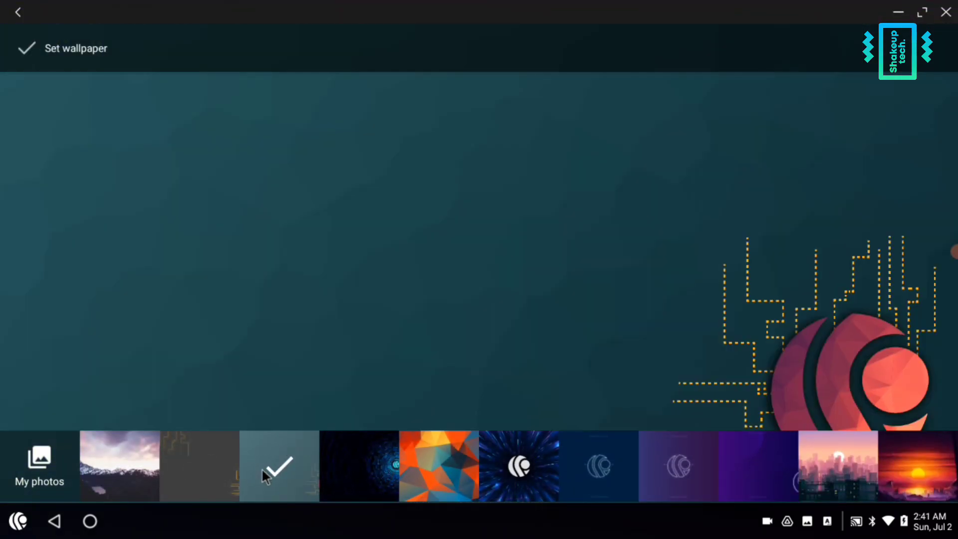
left_click(371, 475)
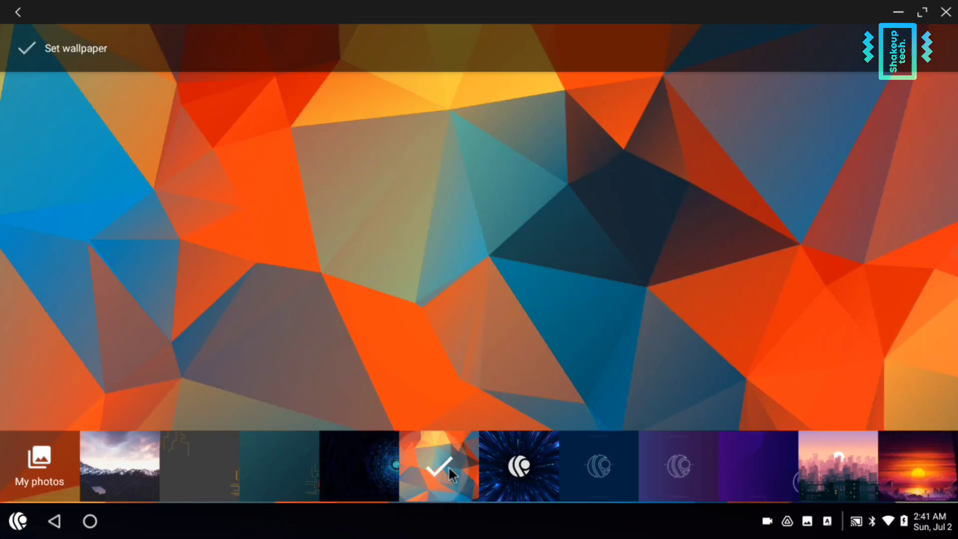